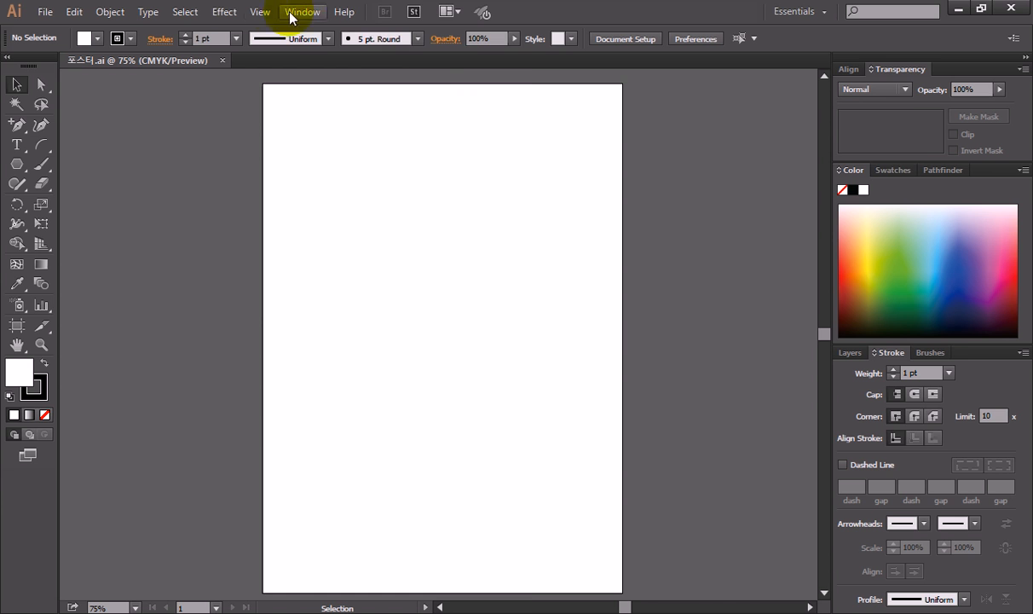
Step: Show the document grid and set its gridlines to every 30 mm with 3 subdivisions
{"action": "left_click", "coordinate": [259, 12]}
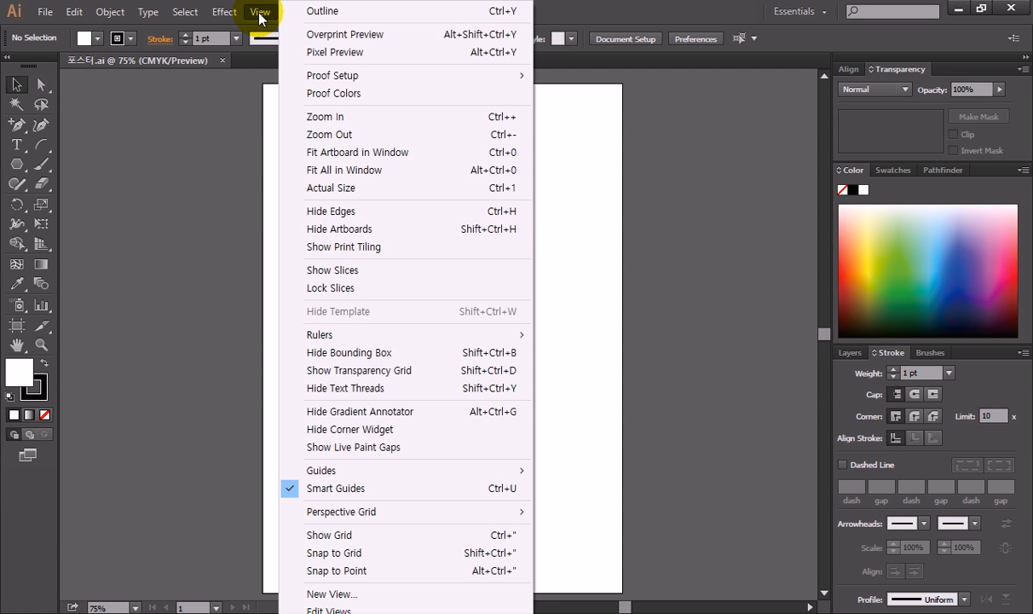
{"action": "left_click", "coordinate": [400, 535]}
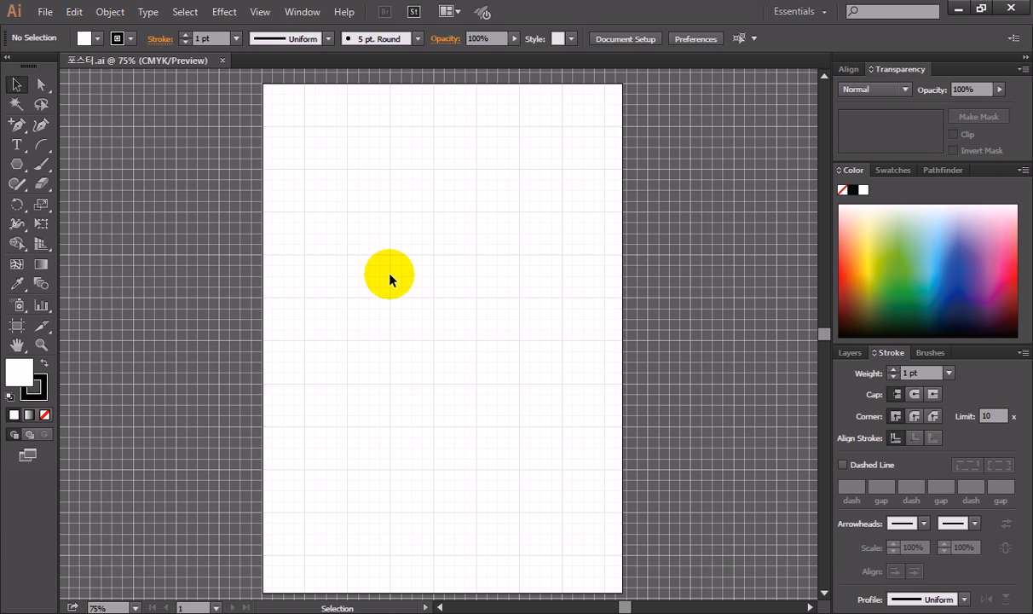
{"action": "left_click", "coordinate": [84, 14]}
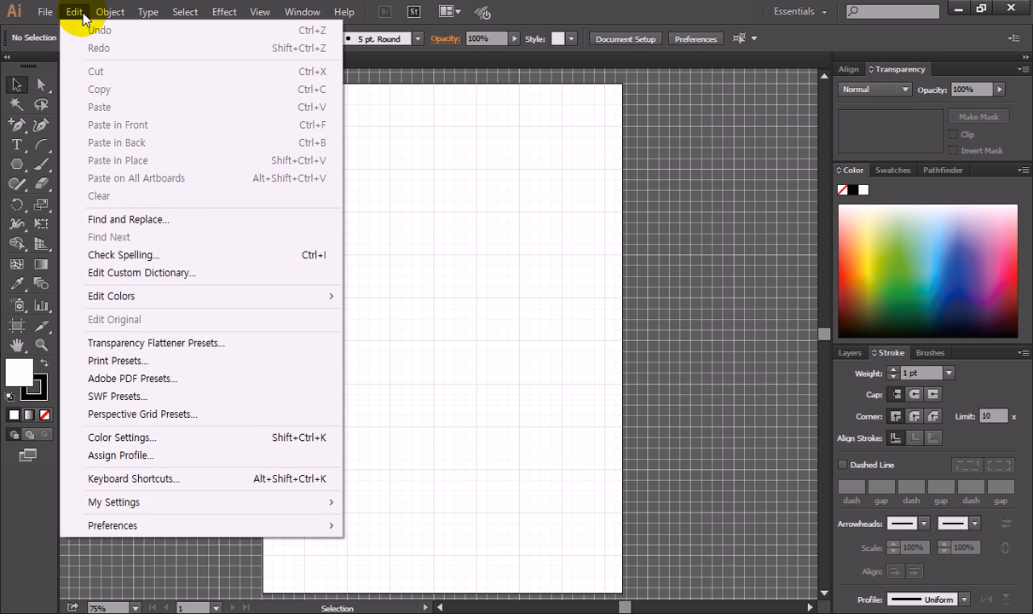
{"action": "mouse_move", "coordinate": [291, 534]}
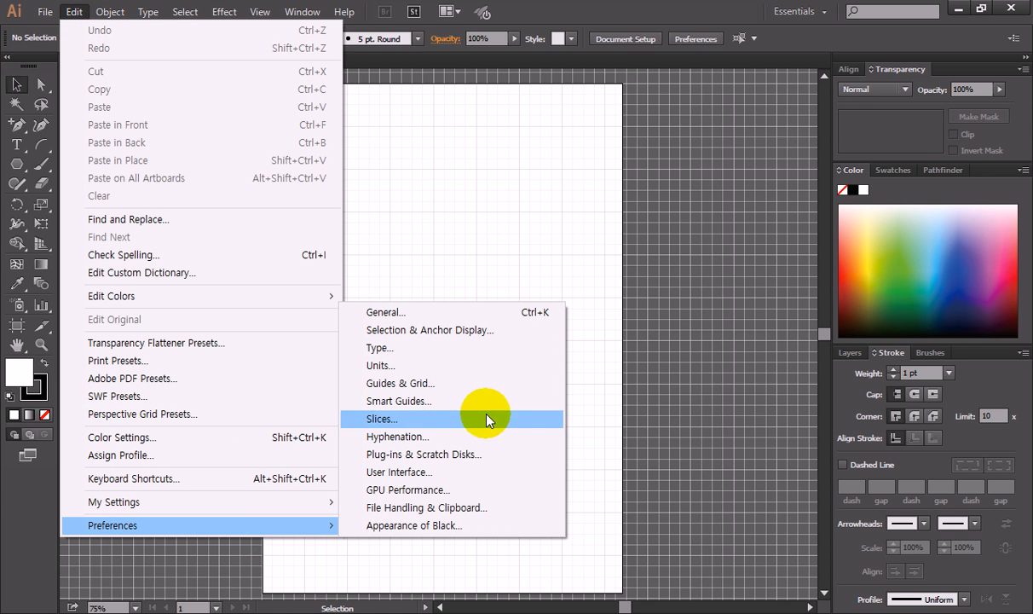
{"action": "left_click", "coordinate": [475, 385]}
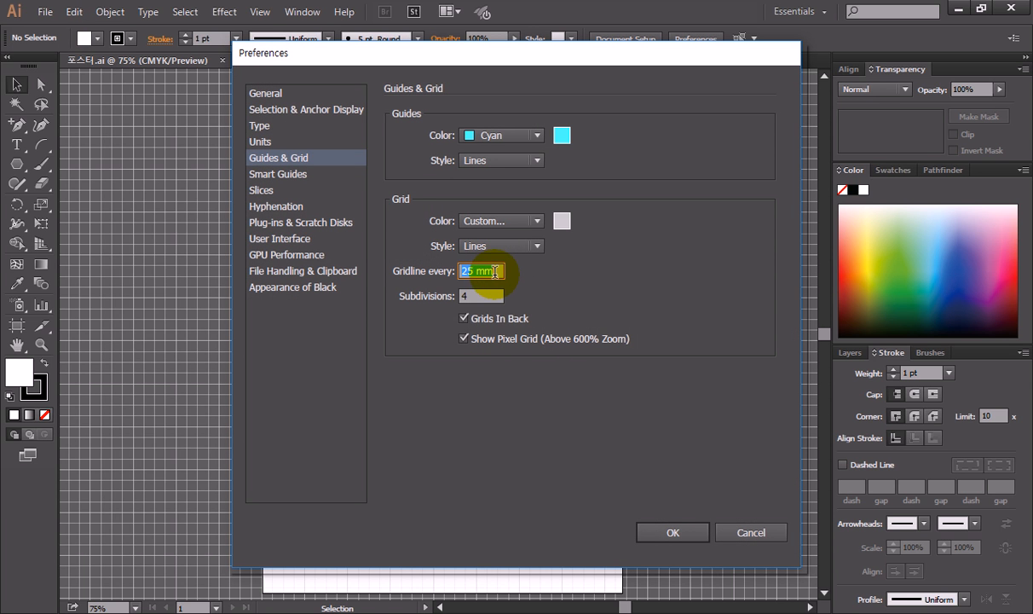
{"action": "left_click_drag", "start_coordinate": [474, 272], "coordinate": [429, 276]}
{"action": "type", "text": "30"}
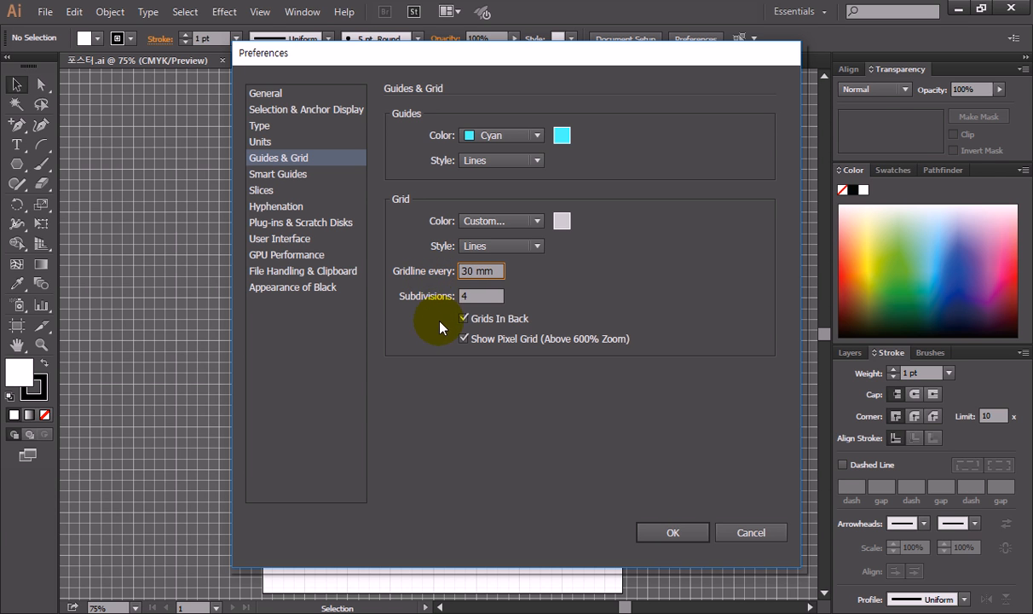
{"action": "double_click", "coordinate": [467, 296]}
{"action": "type", "text": "3"}
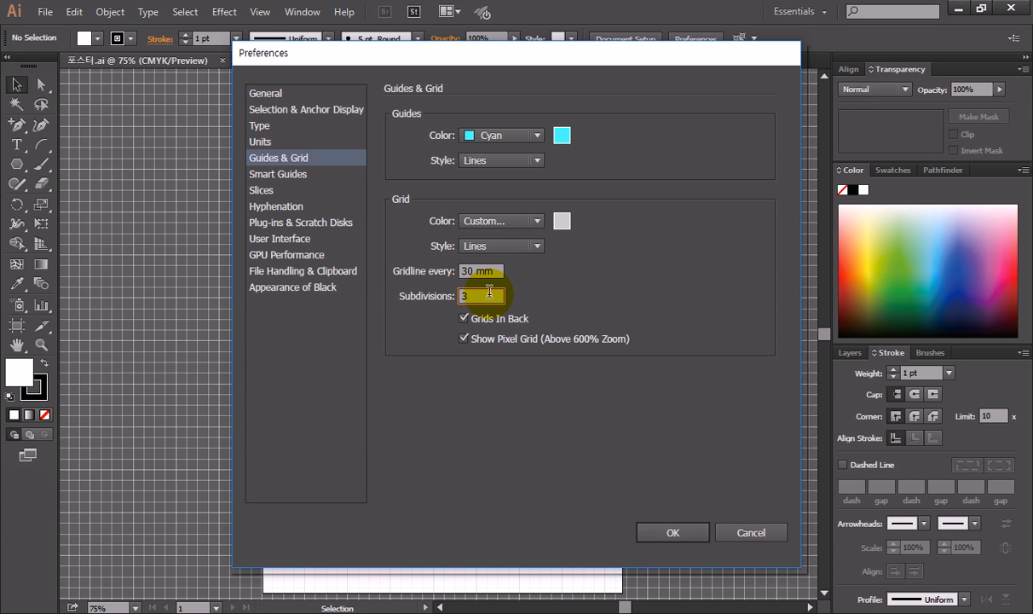
{"action": "left_click", "coordinate": [692, 535]}
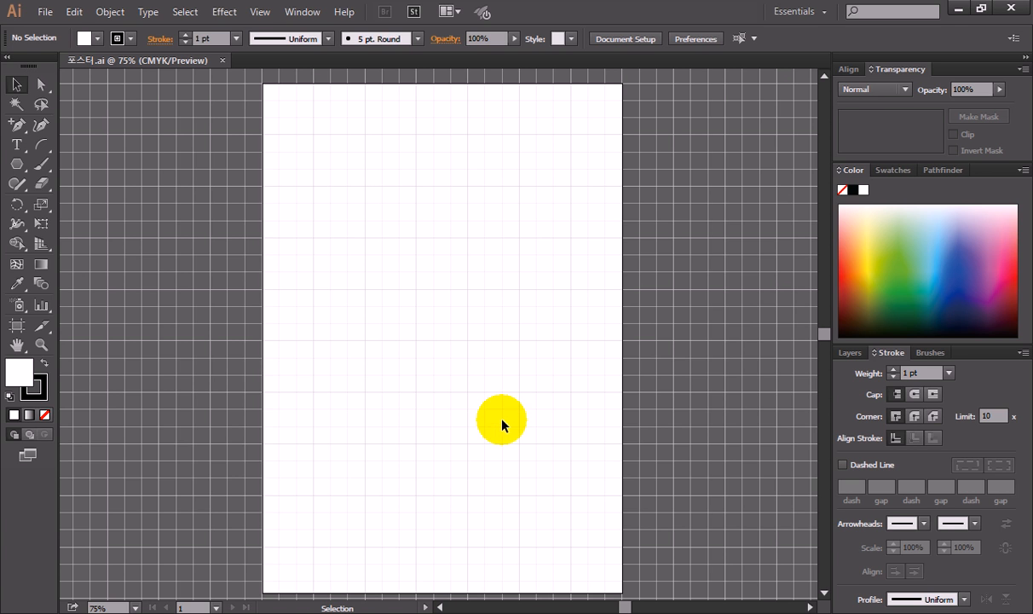
Step: Turn on Snap to Grid for the document
{"action": "left_click", "coordinate": [259, 12]}
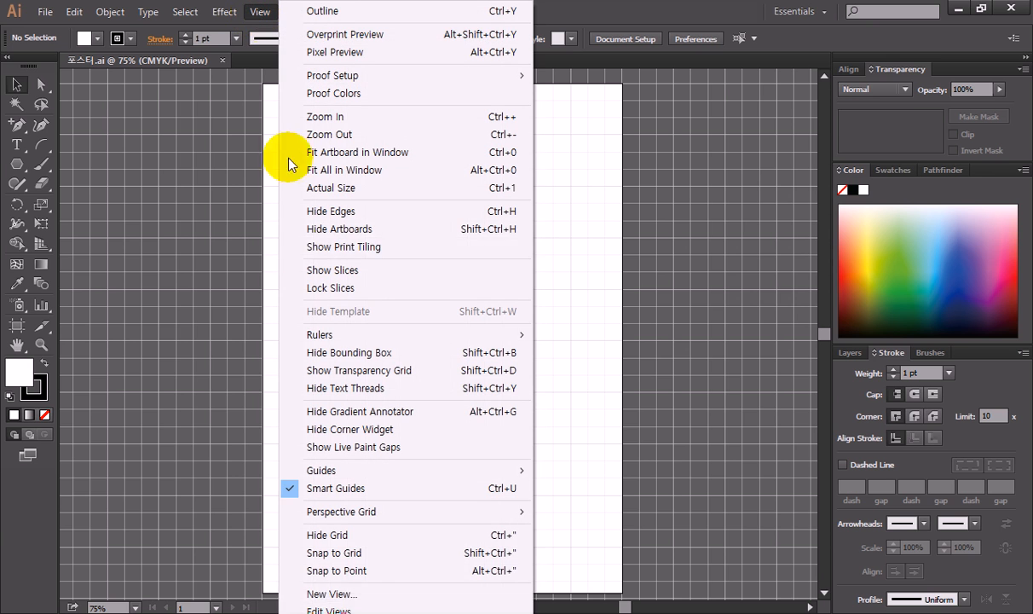
{"action": "left_click", "coordinate": [374, 554]}
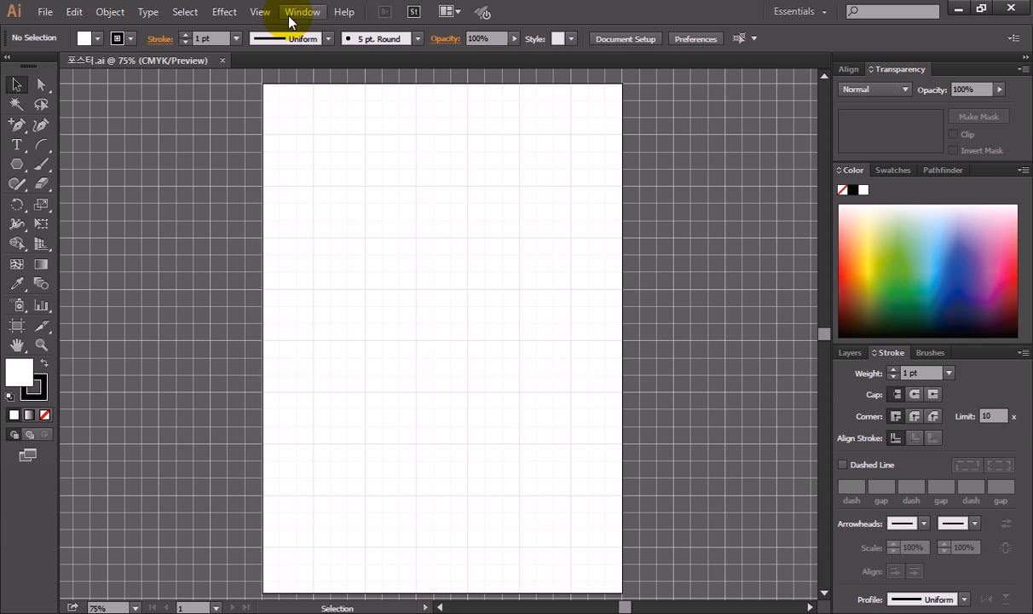
{"action": "left_click", "coordinate": [260, 12]}
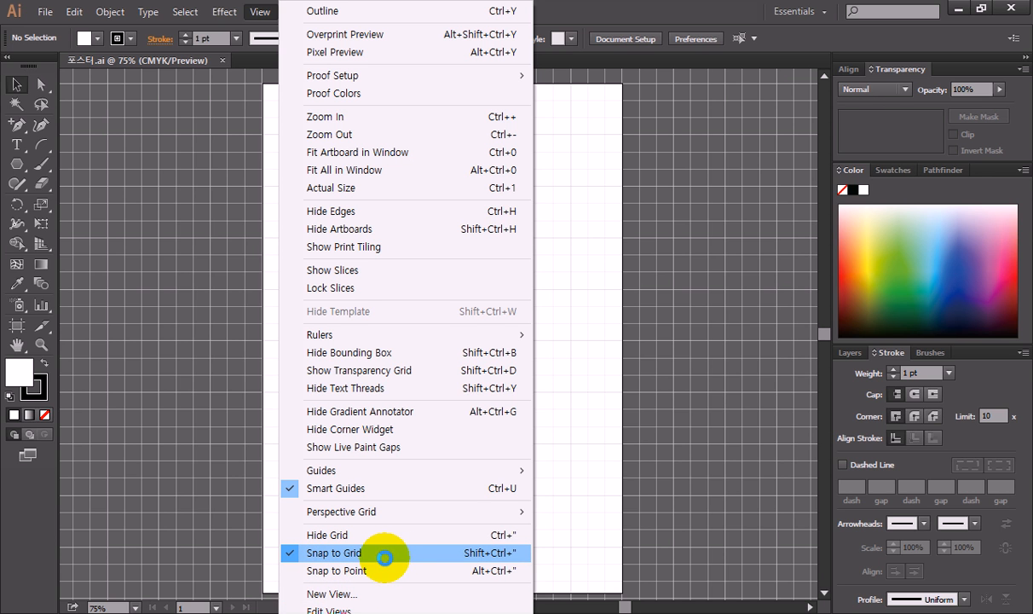
{"action": "left_click", "coordinate": [579, 120]}
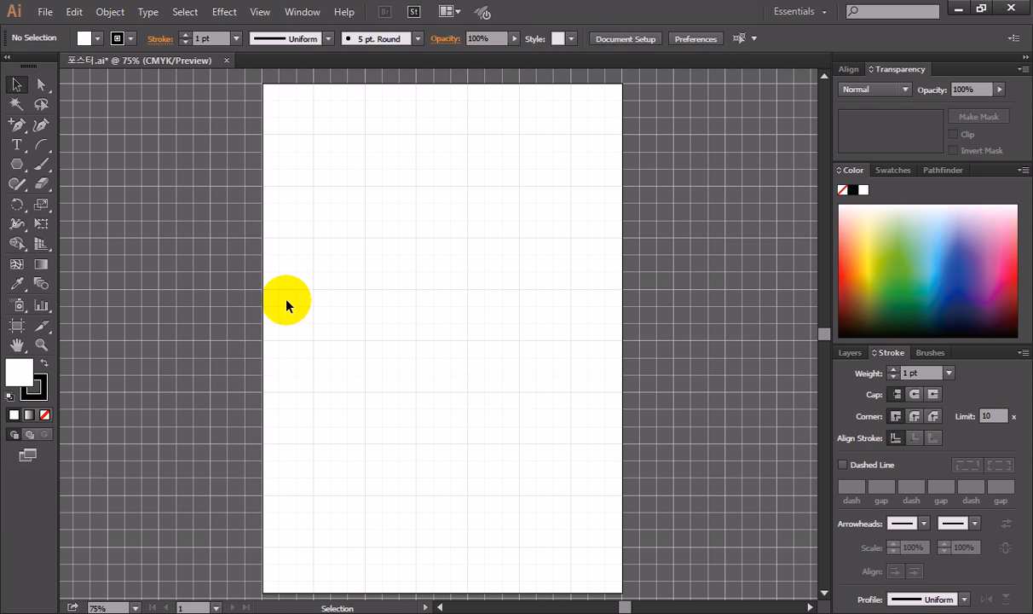
Step: Activate the Rounded Rectangle tool with no stroke and a red fill of E60013
{"action": "left_click_drag", "start_coordinate": [16, 164], "coordinate": [65, 180]}
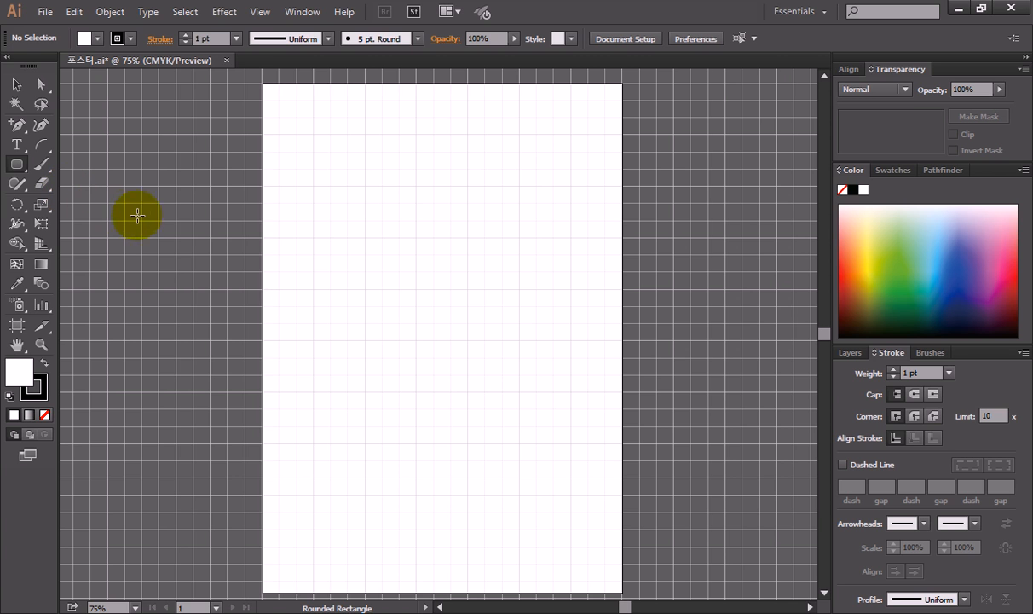
{"action": "left_click", "coordinate": [131, 38]}
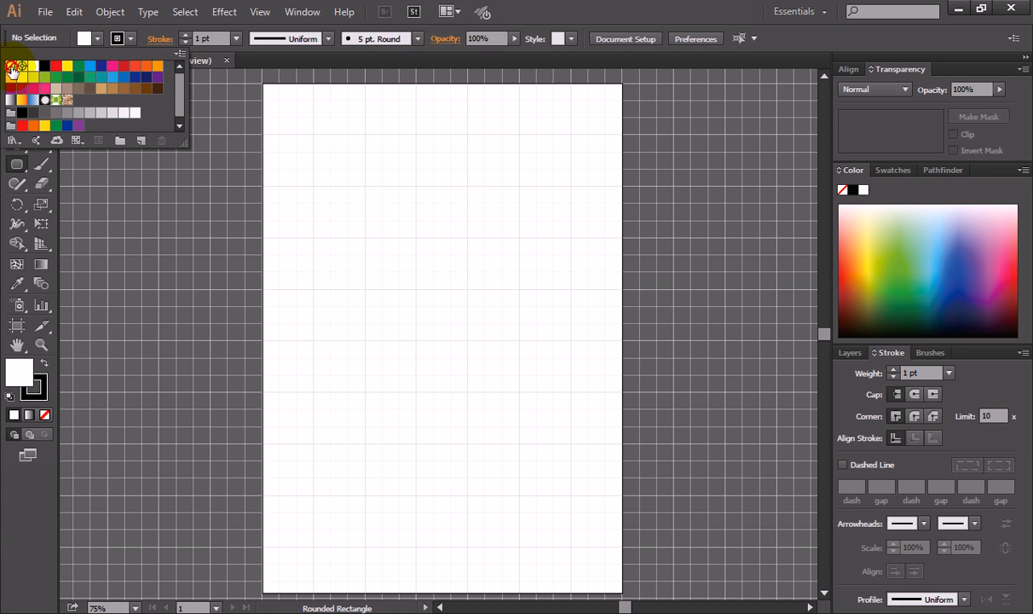
{"action": "left_click", "coordinate": [12, 68]}
{"action": "left_click", "coordinate": [97, 39]}
{"action": "left_click", "coordinate": [97, 39]}
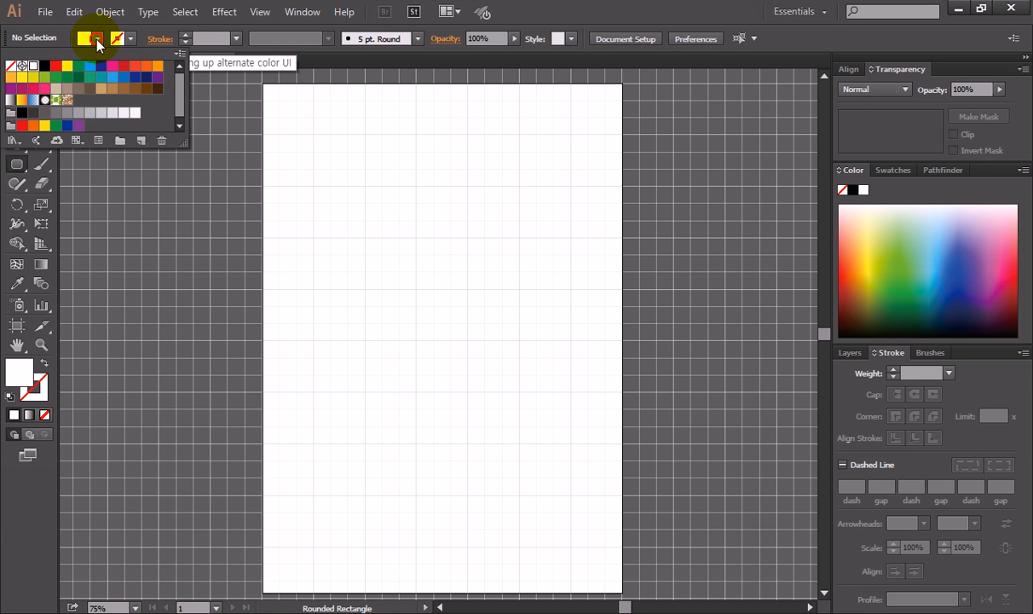
{"action": "left_click", "coordinate": [55, 67]}
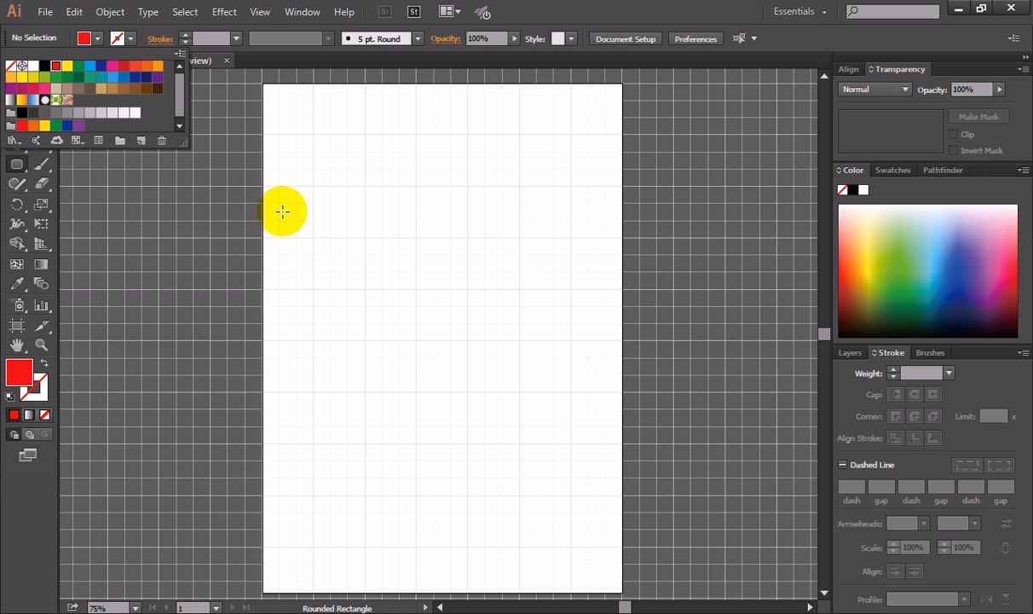
{"action": "double_click", "coordinate": [23, 374]}
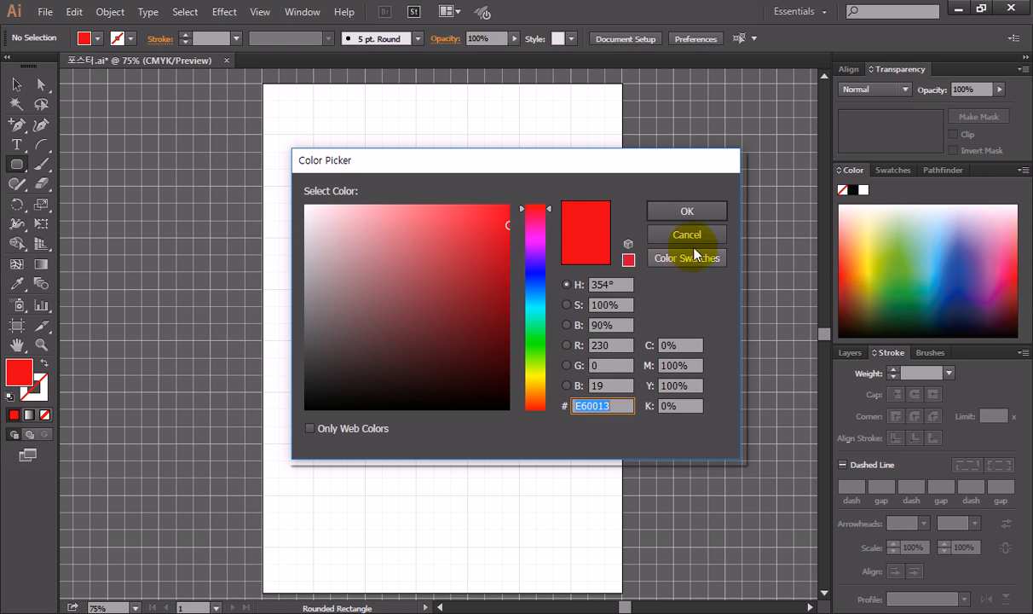
{"action": "left_click", "coordinate": [700, 215]}
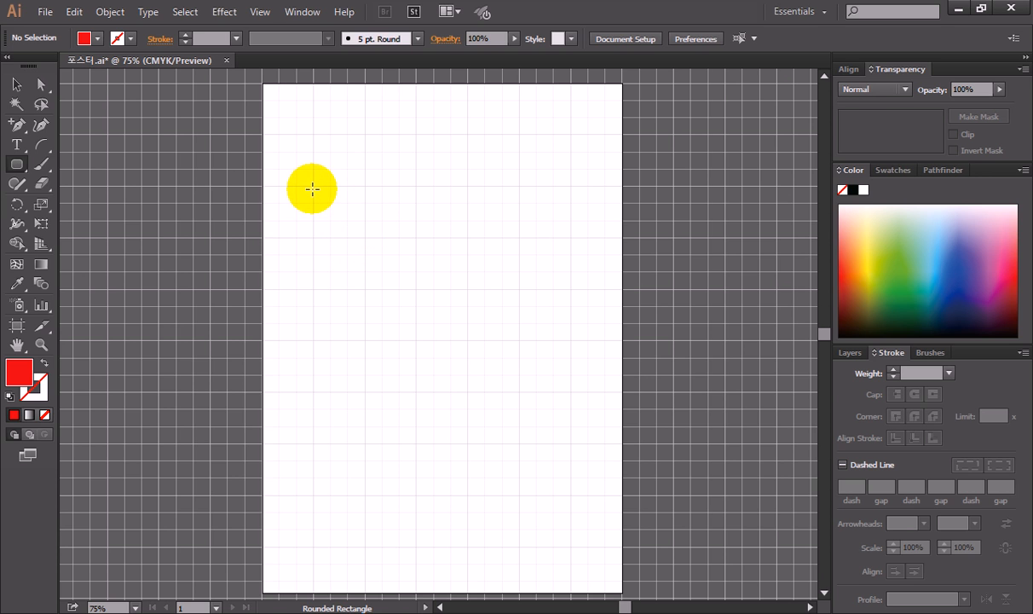
Step: Draw a rounded rectangle 5 by 6 grid cells in the artboard's upper left area and round its corners much more strongly
{"action": "left_click_drag", "start_coordinate": [296, 187], "coordinate": [384, 294]}
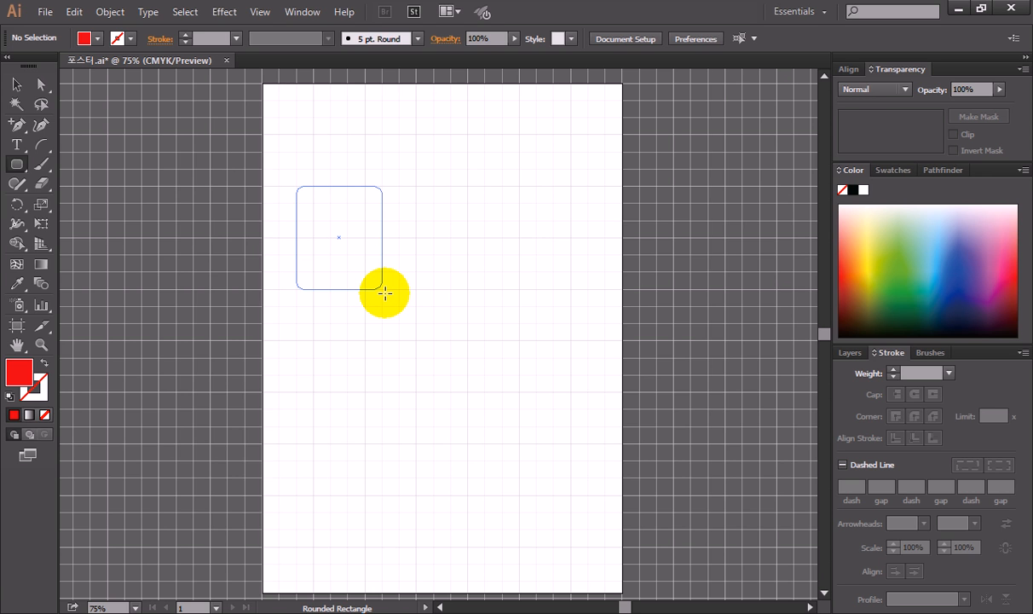
{"action": "left_click_drag", "start_coordinate": [385, 293], "coordinate": [385, 293]}
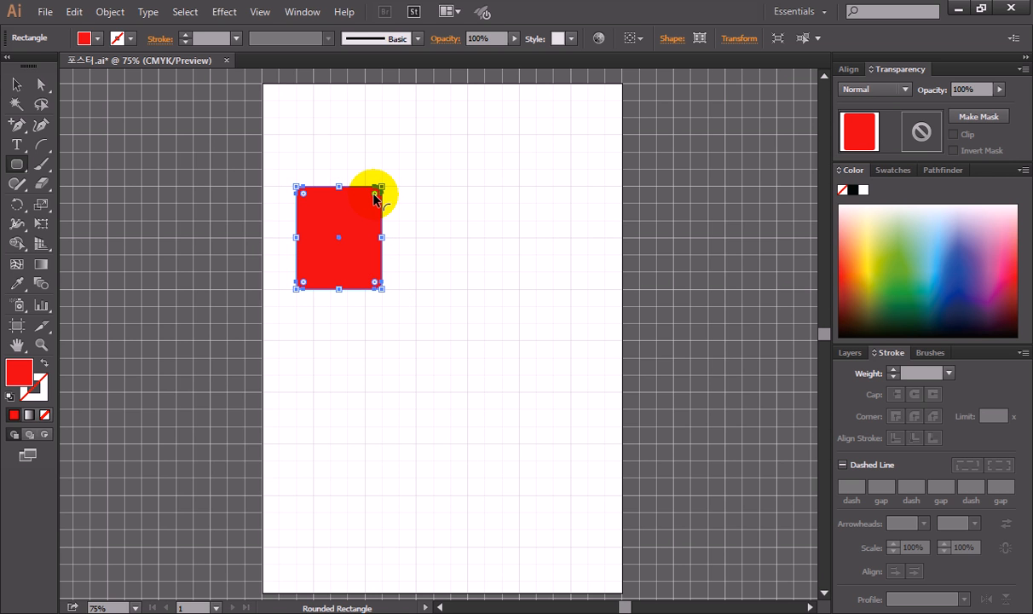
{"action": "left_click_drag", "start_coordinate": [376, 198], "coordinate": [349, 221]}
{"action": "left_click", "coordinate": [17, 83]}
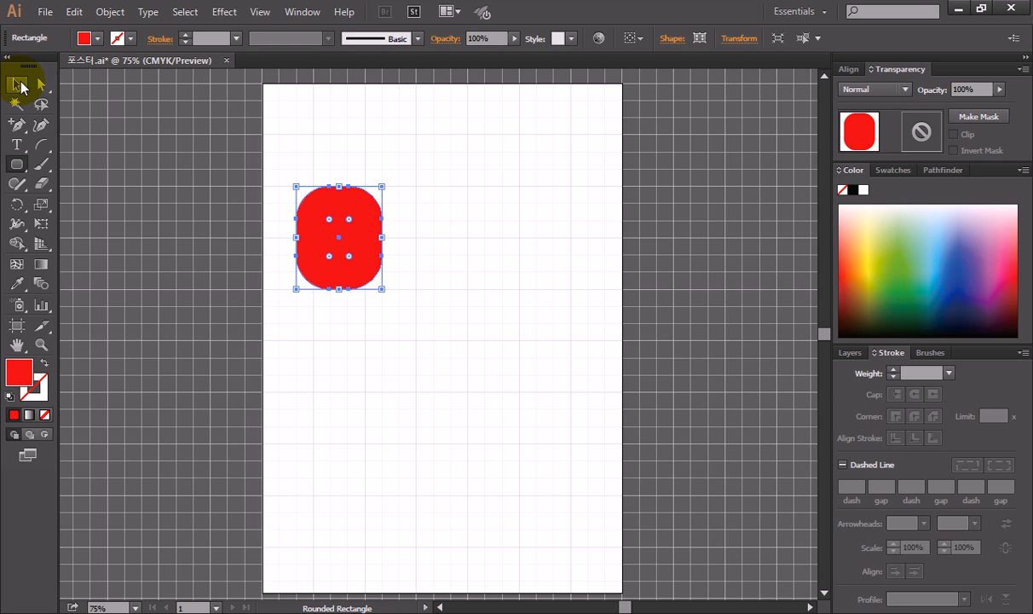
{"action": "left_click", "coordinate": [512, 243]}
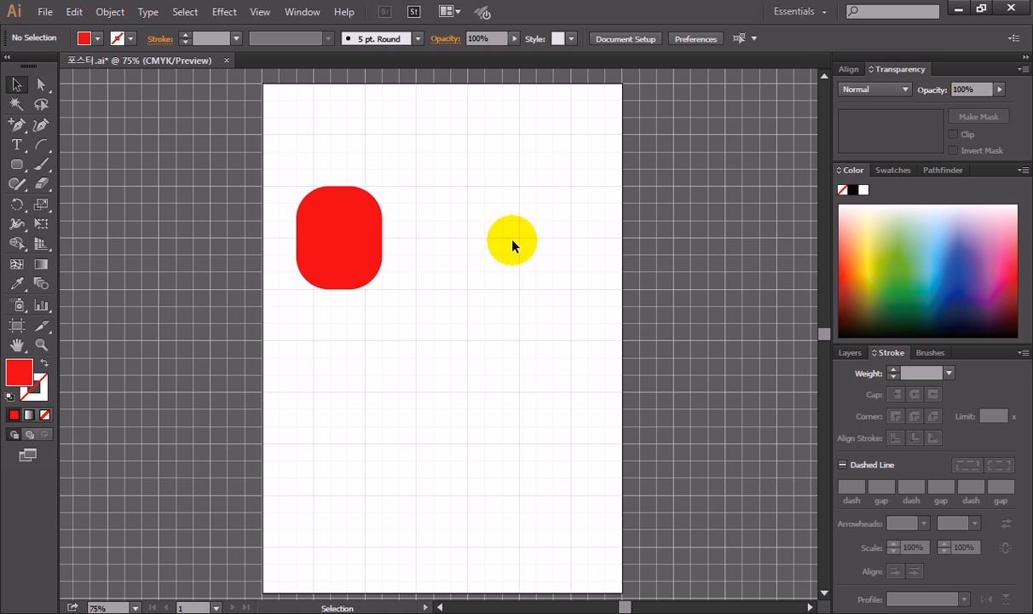
Step: Duplicate the red rounded shape twice horizontally to form a row of three spaced one grid cell apart
{"action": "left_click", "coordinate": [334, 226]}
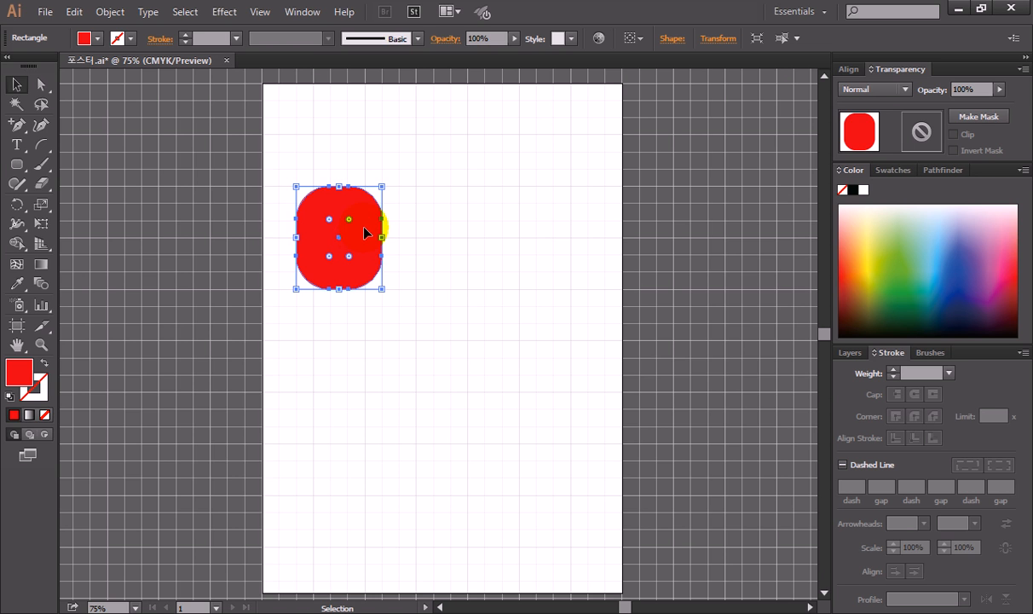
{"action": "left_click_drag", "start_coordinate": [365, 230], "coordinate": [469, 229]}
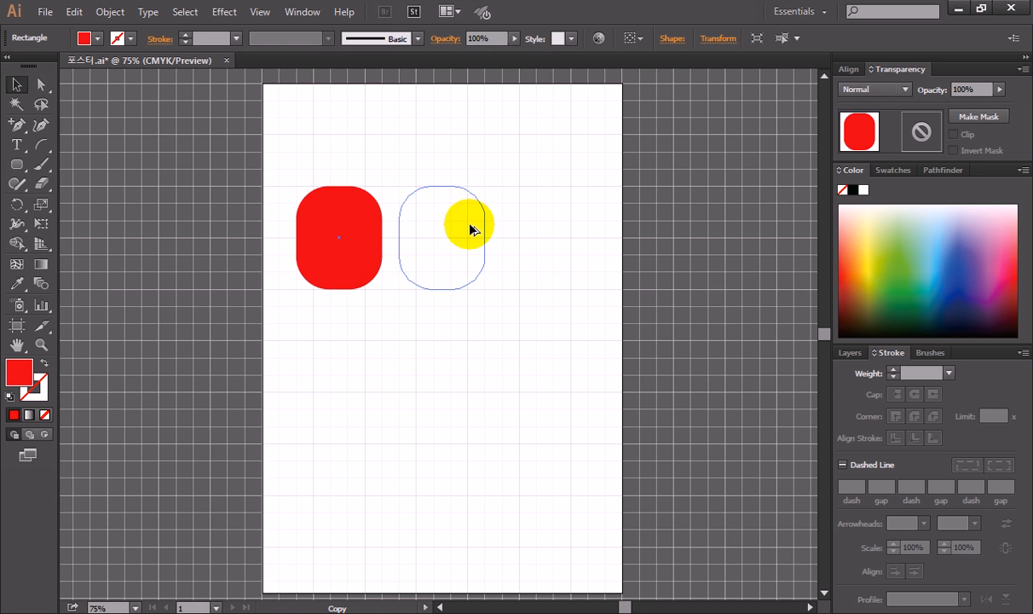
{"action": "left_click_drag", "start_coordinate": [470, 228], "coordinate": [569, 229]}
Step: Copy the whole row of three red shapes straight down, leaving a gap of two grid cells between the rows
{"action": "left_click_drag", "start_coordinate": [271, 169], "coordinate": [597, 325]}
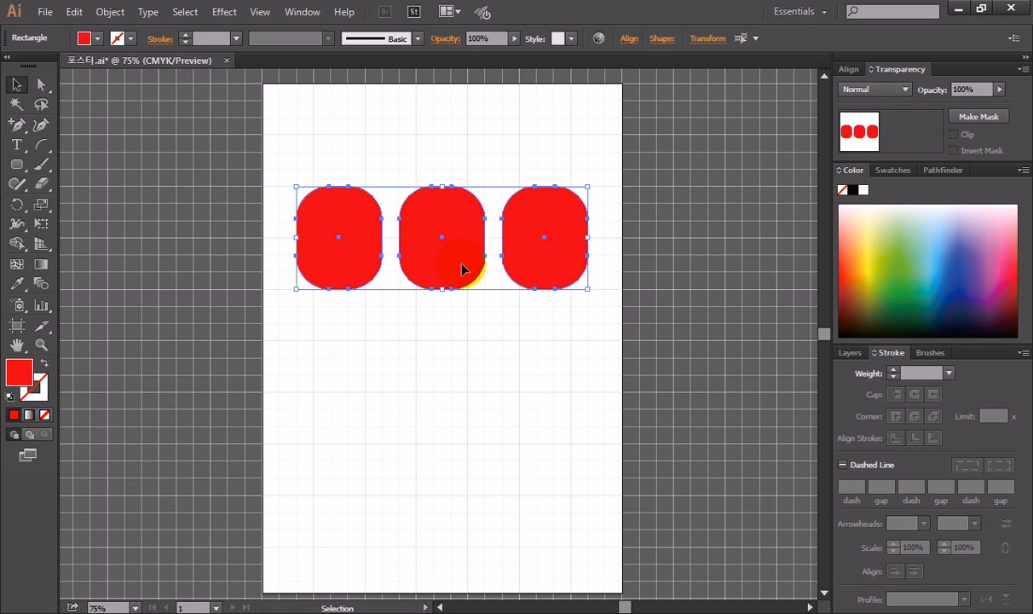
{"action": "left_click_drag", "start_coordinate": [463, 265], "coordinate": [473, 403]}
{"action": "left_click", "coordinate": [454, 483]}
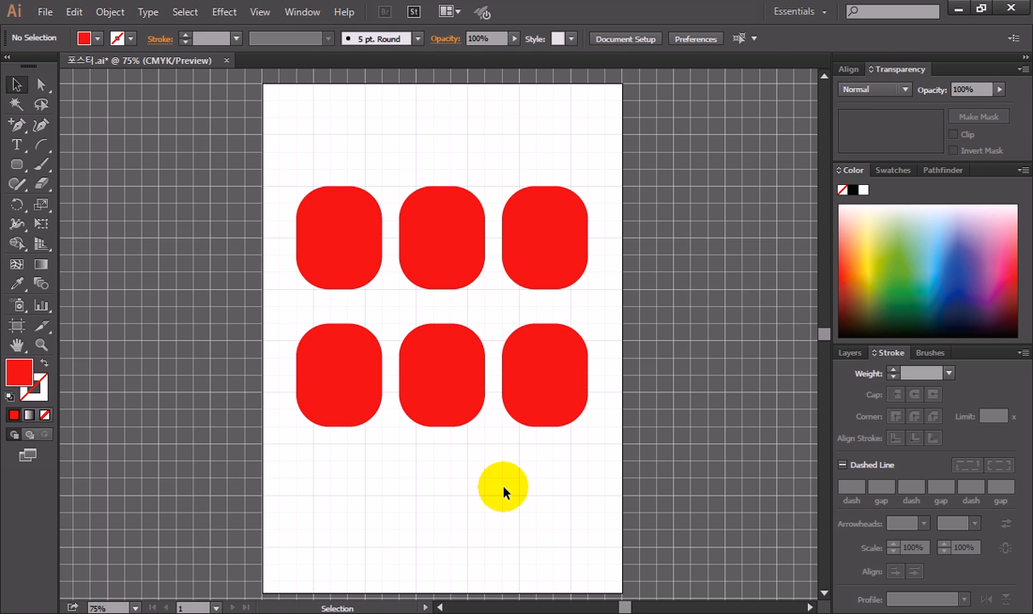
Step: Draw a CMYK Blue rectangle 1 by 3 grid cells, centred over the top edge of the upper row's first red shape
{"action": "left_click", "coordinate": [18, 165]}
{"action": "left_click_drag", "start_coordinate": [21, 170], "coordinate": [73, 175]}
{"action": "left_click", "coordinate": [99, 39]}
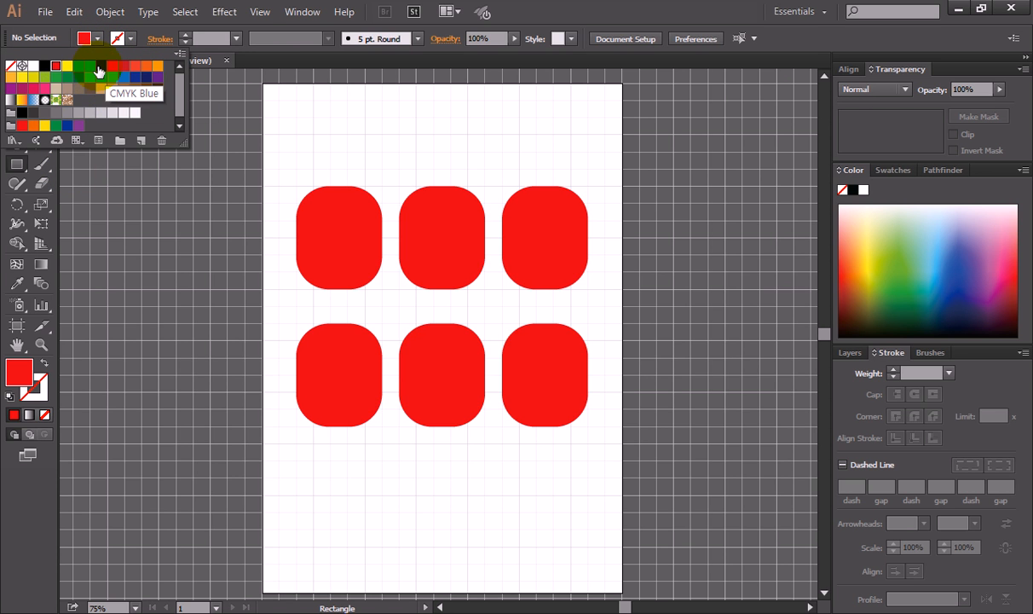
{"action": "left_click", "coordinate": [100, 69]}
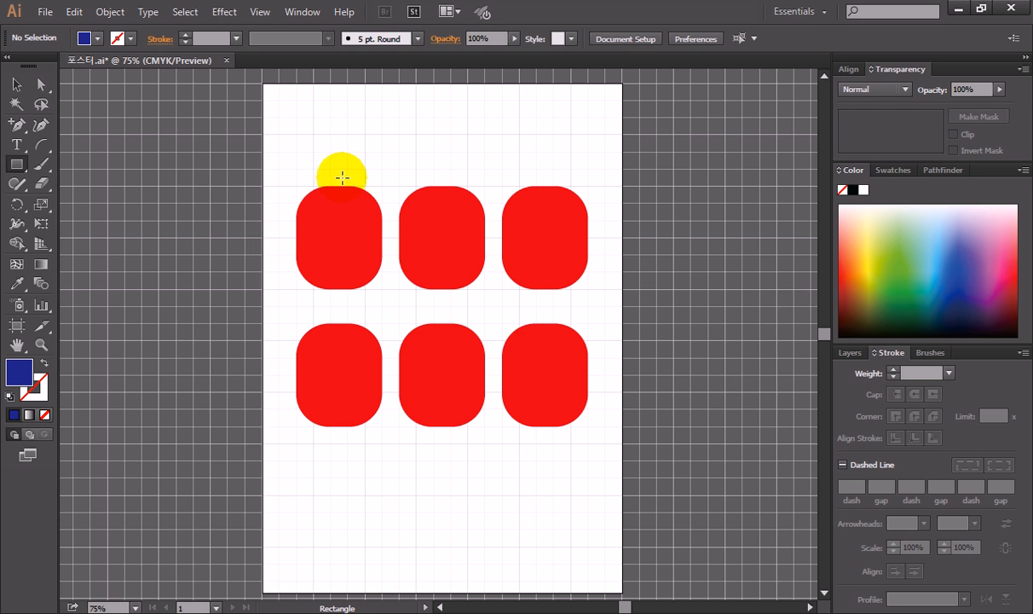
{"action": "left_click_drag", "start_coordinate": [330, 169], "coordinate": [349, 221]}
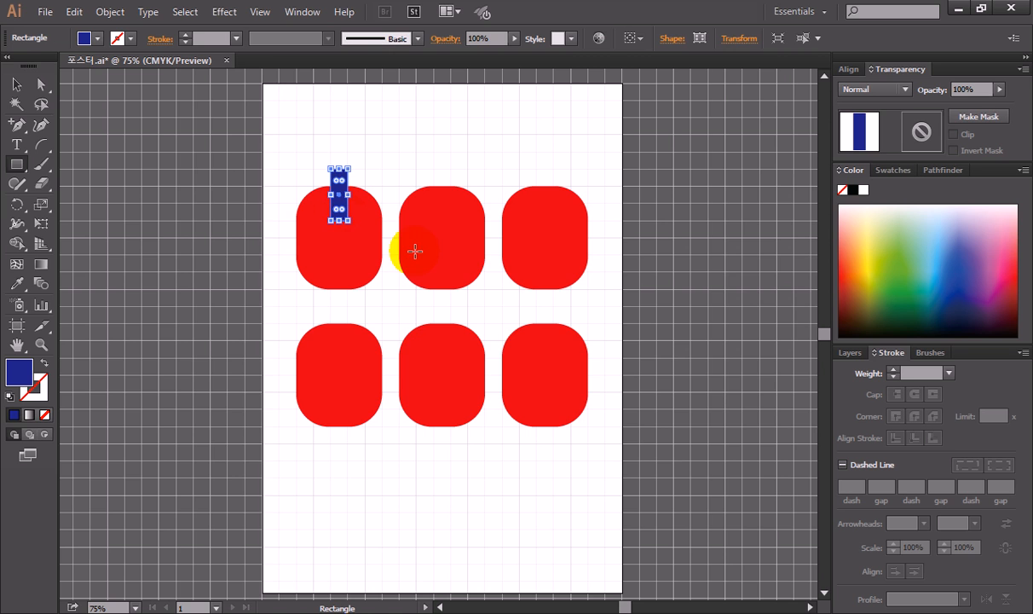
Step: Copy the blue rectangle straight down so it is centred over the bottom edge of the first red shape
{"action": "left_click", "coordinate": [16, 85]}
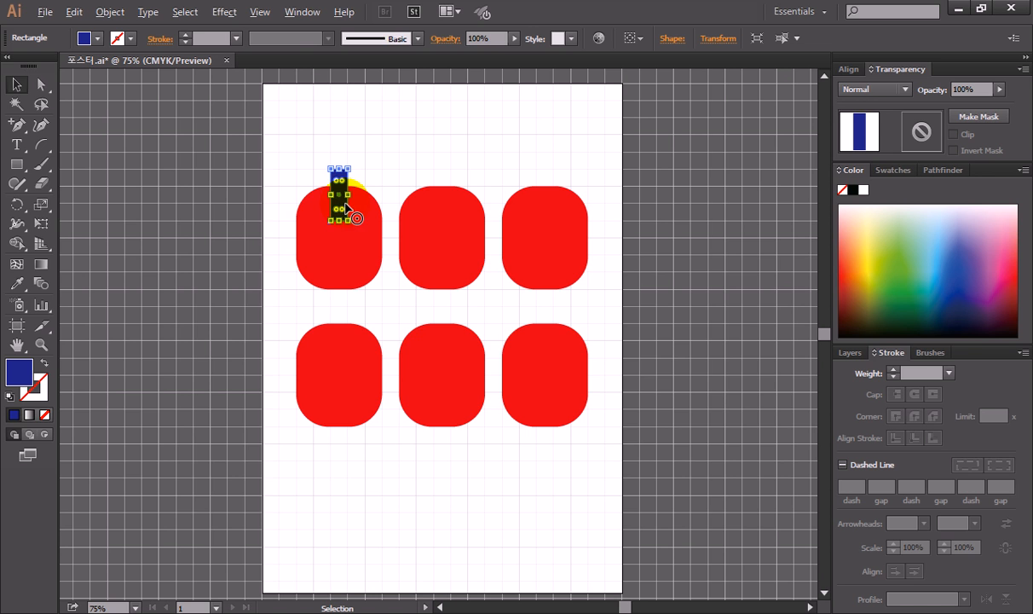
{"action": "left_click_drag", "start_coordinate": [335, 250], "coordinate": [329, 325]}
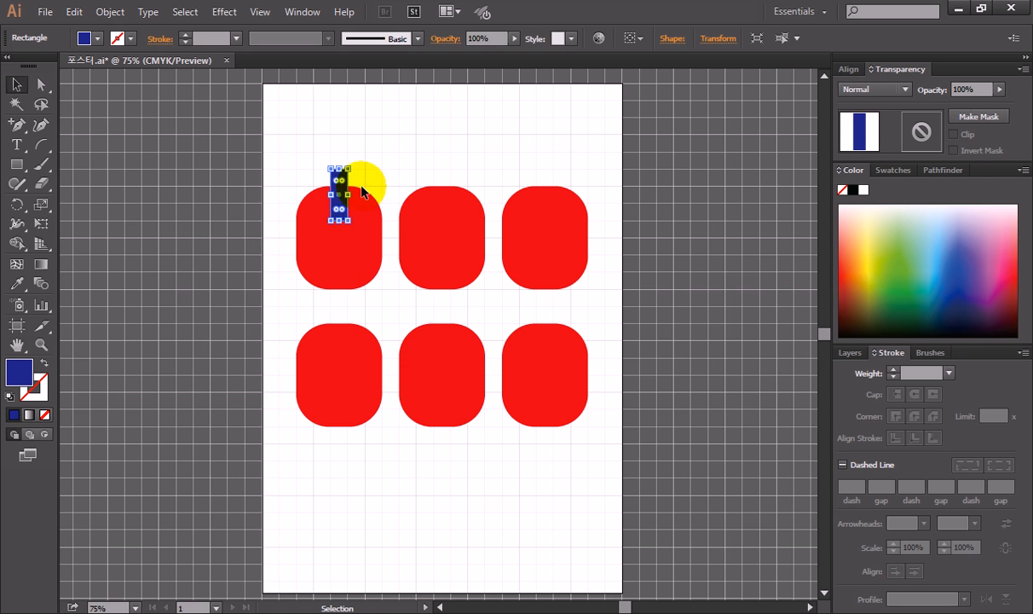
{"action": "left_click_drag", "start_coordinate": [342, 191], "coordinate": [346, 274]}
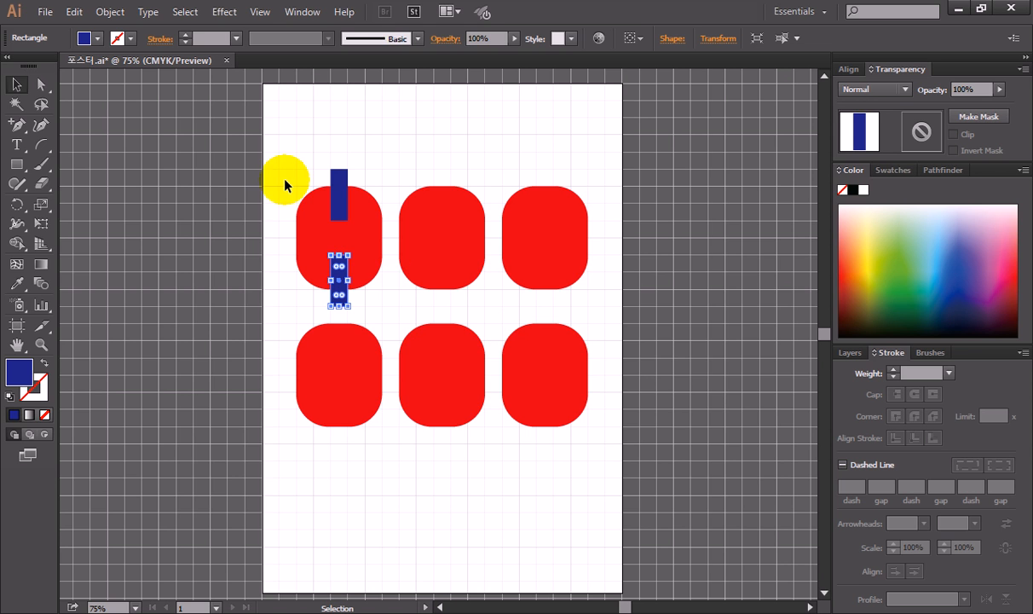
Step: Copy both blue rectangles horizontally onto the third red shape in the upper row
{"action": "left_click", "coordinate": [340, 183]}
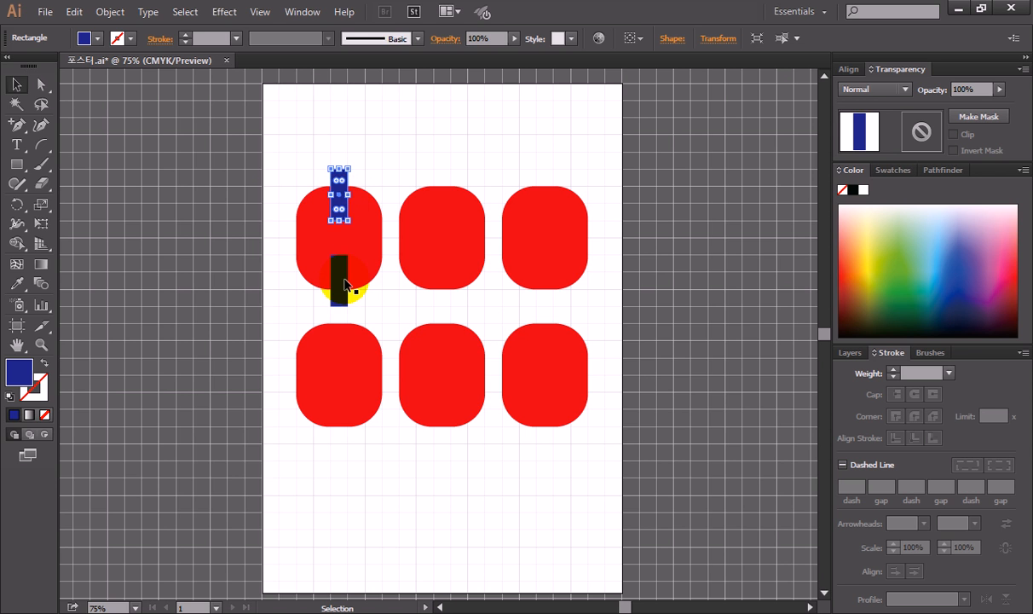
{"action": "left_click", "coordinate": [341, 288], "text": "shift"}
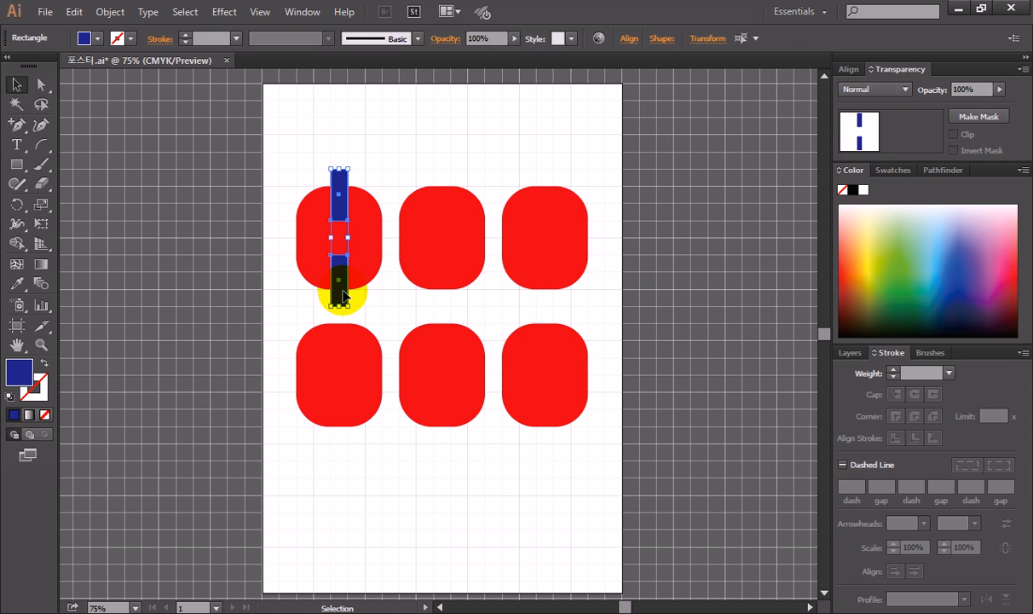
{"action": "left_click_drag", "start_coordinate": [343, 295], "coordinate": [555, 295]}
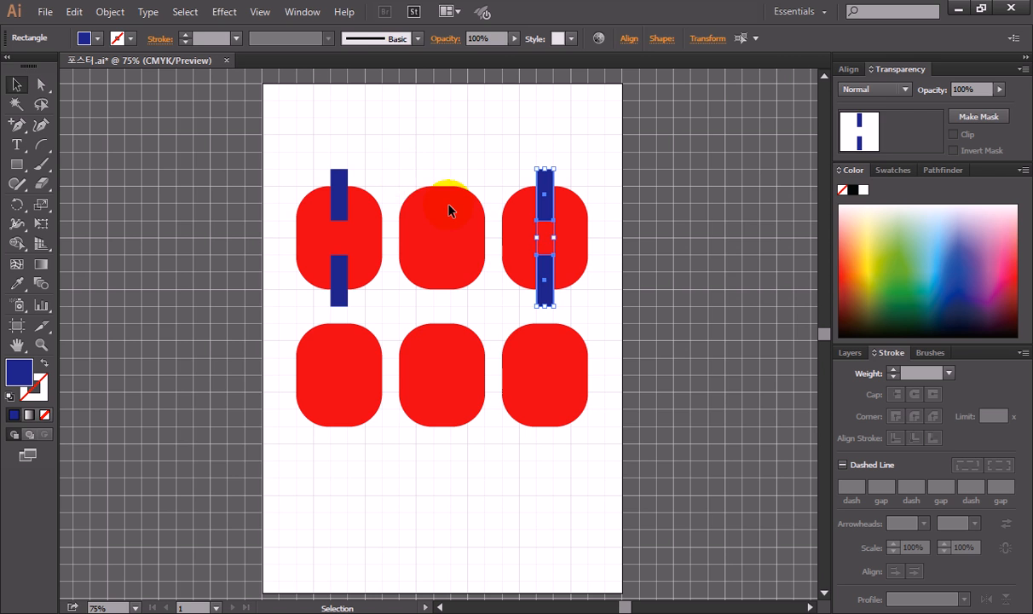
Step: Draw two blue rectangles, each 2 by 3 grid cells, covering the upper-left and lower-right corners of the upper row's middle red shape
{"action": "key", "text": "ctrl+shift+a"}
{"action": "left_click", "coordinate": [16, 164]}
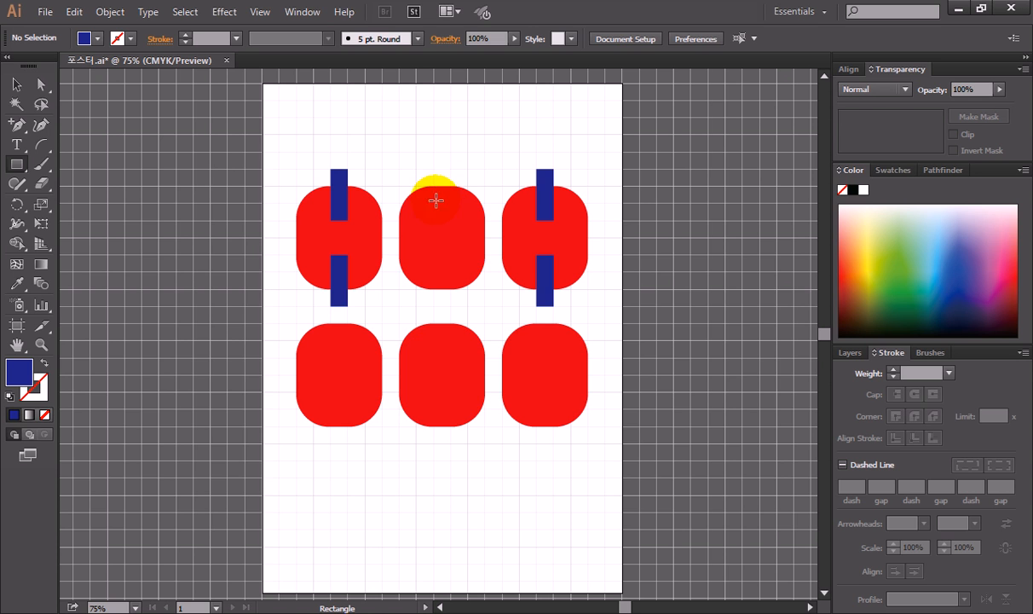
{"action": "left_click_drag", "start_coordinate": [433, 184], "coordinate": [408, 231]}
{"action": "left_click_drag", "start_coordinate": [407, 231], "coordinate": [399, 238]}
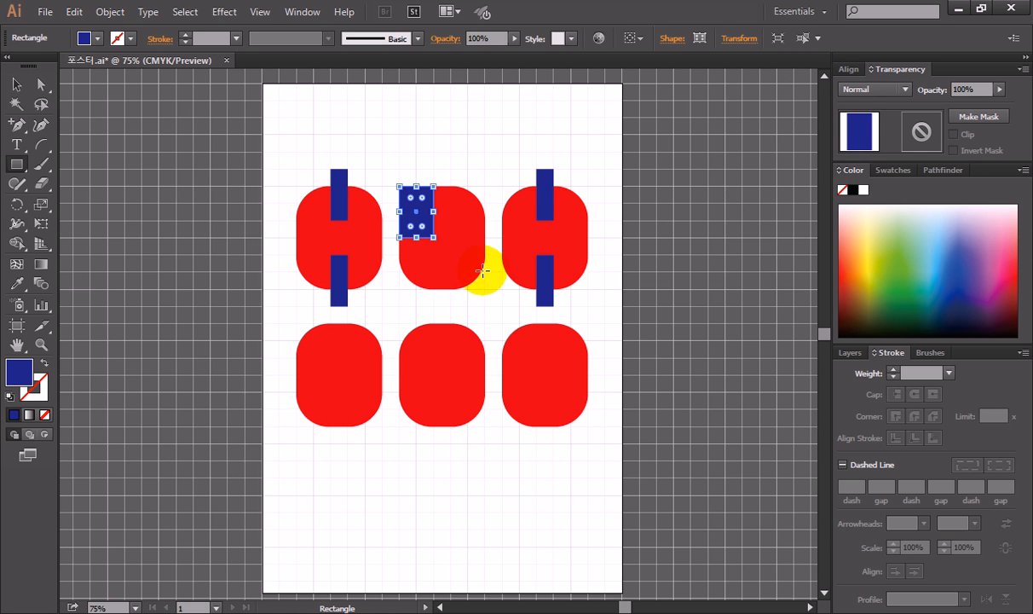
{"action": "left_click_drag", "start_coordinate": [483, 291], "coordinate": [450, 238]}
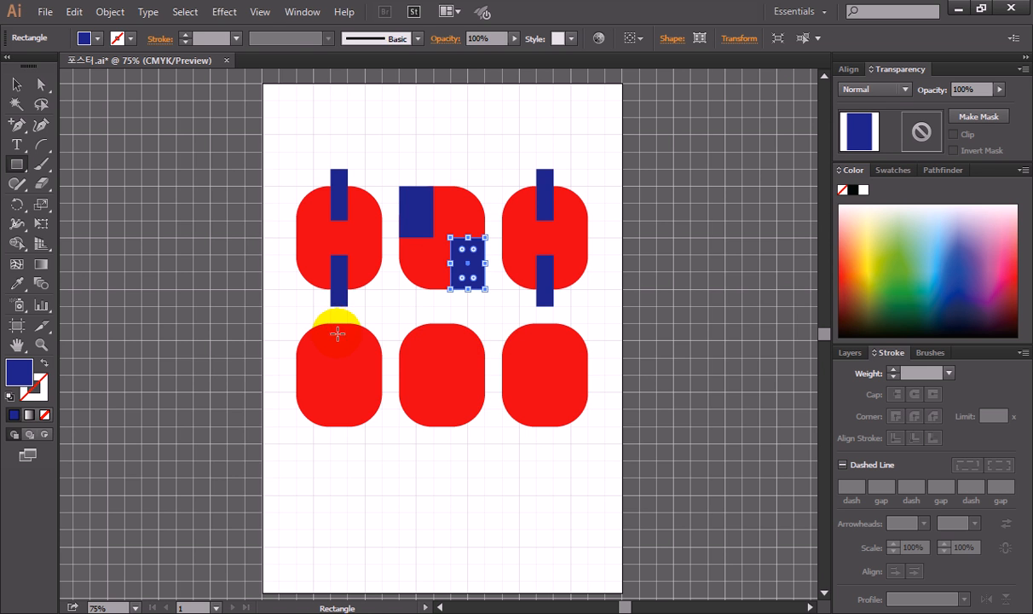
Step: Draw a 3 by 5 cell blue rounded rectangle over the lower-left shape's bottom edge, and copy it onto the lower-right shape and the lower-middle shape's top
{"action": "left_click_drag", "start_coordinate": [20, 163], "coordinate": [81, 185]}
{"action": "left_click_drag", "start_coordinate": [315, 375], "coordinate": [340, 429]}
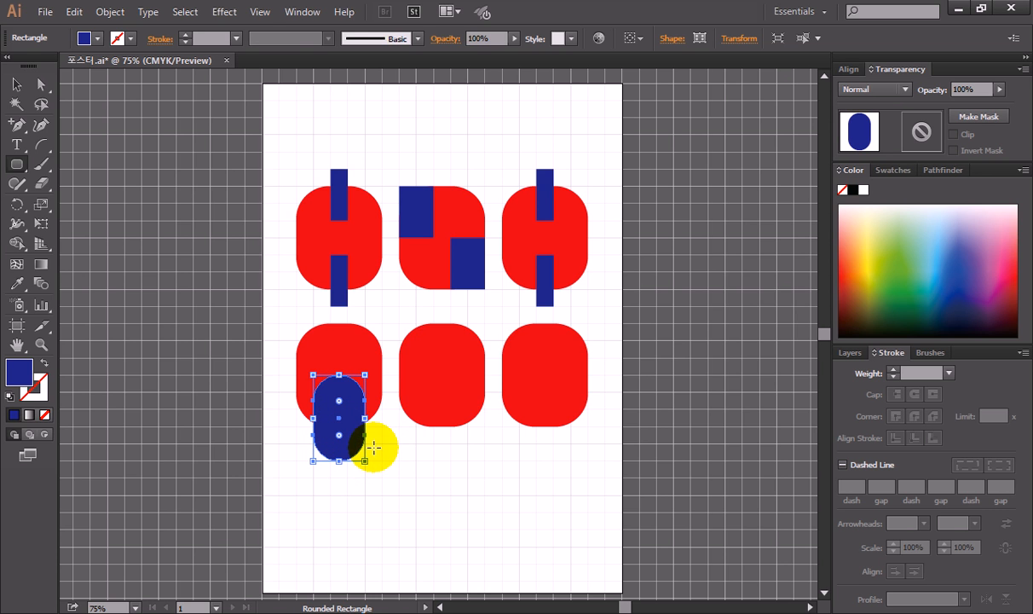
{"action": "left_click", "coordinate": [16, 85]}
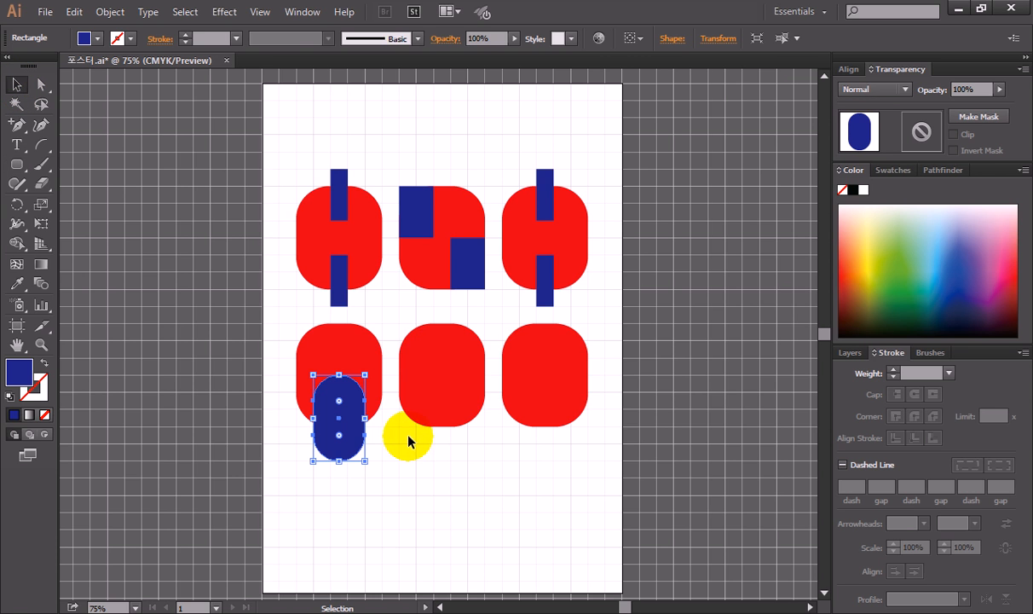
{"action": "left_click_drag", "start_coordinate": [346, 426], "coordinate": [452, 356]}
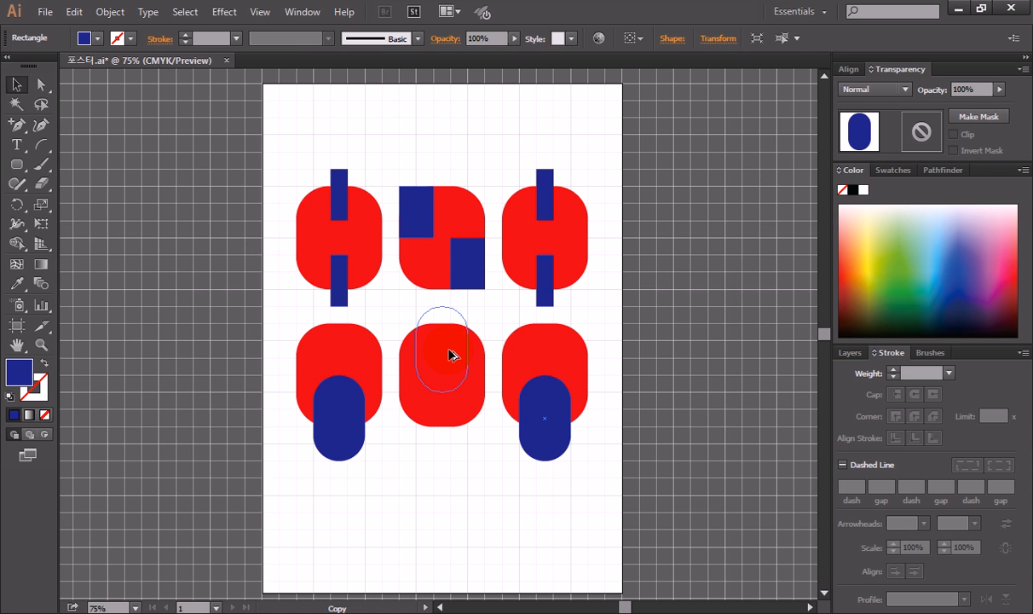
{"action": "mouse_move", "coordinate": [452, 356]}
{"action": "left_mouse_down"}
{"action": "mouse_move", "coordinate": [468, 376]}
{"action": "mouse_move", "coordinate": [452, 357]}
{"action": "left_mouse_up"}
{"action": "left_click", "coordinate": [457, 468]}
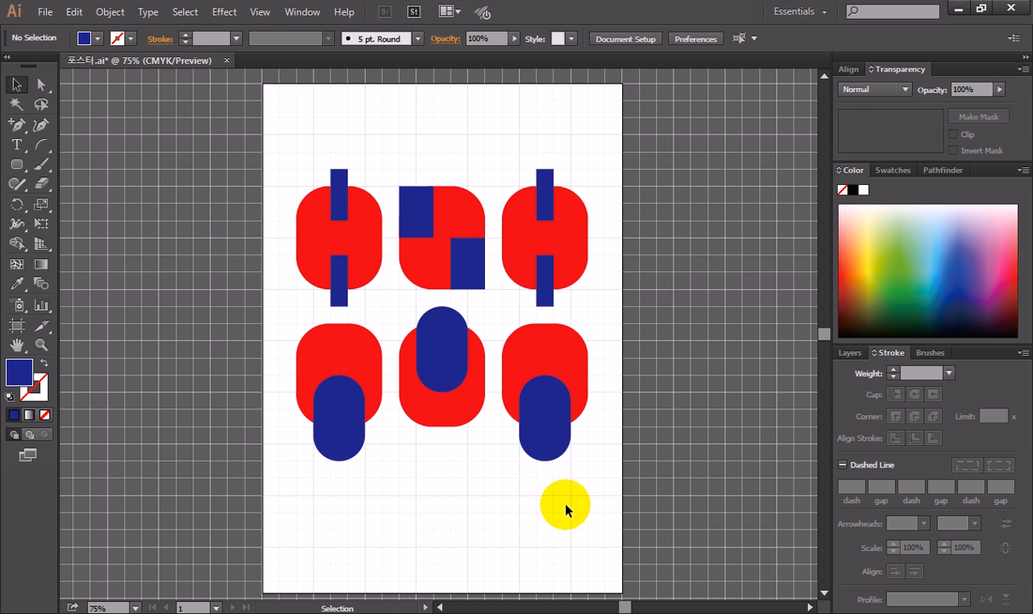
Step: Float the Pathfinder panel beside the artwork and subtract both blue rectangles from the upper row's first red shape with Minus Front
{"action": "left_click_drag", "start_coordinate": [278, 141], "coordinate": [391, 315]}
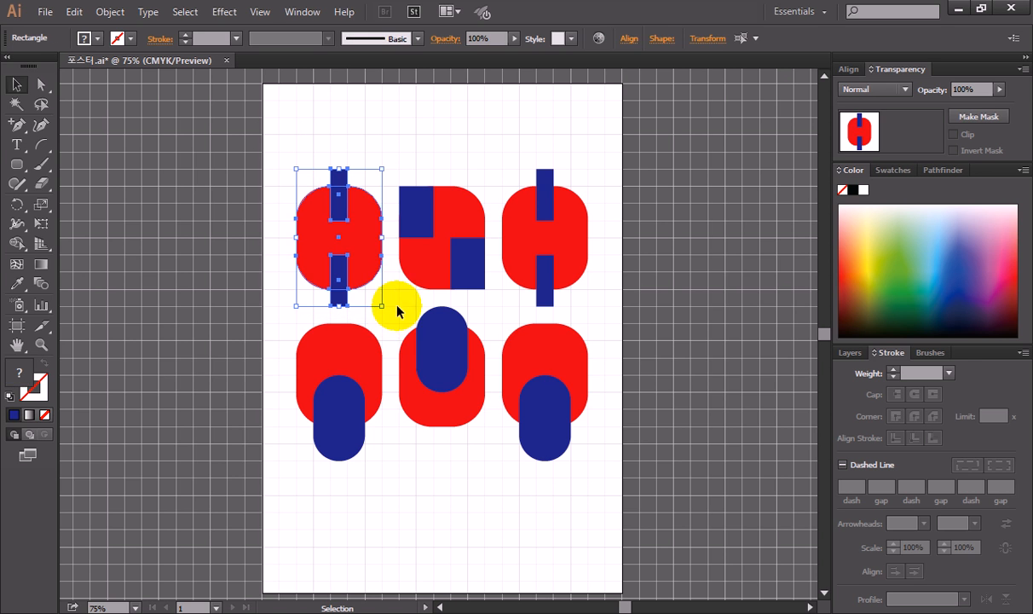
{"action": "left_click", "coordinate": [302, 12]}
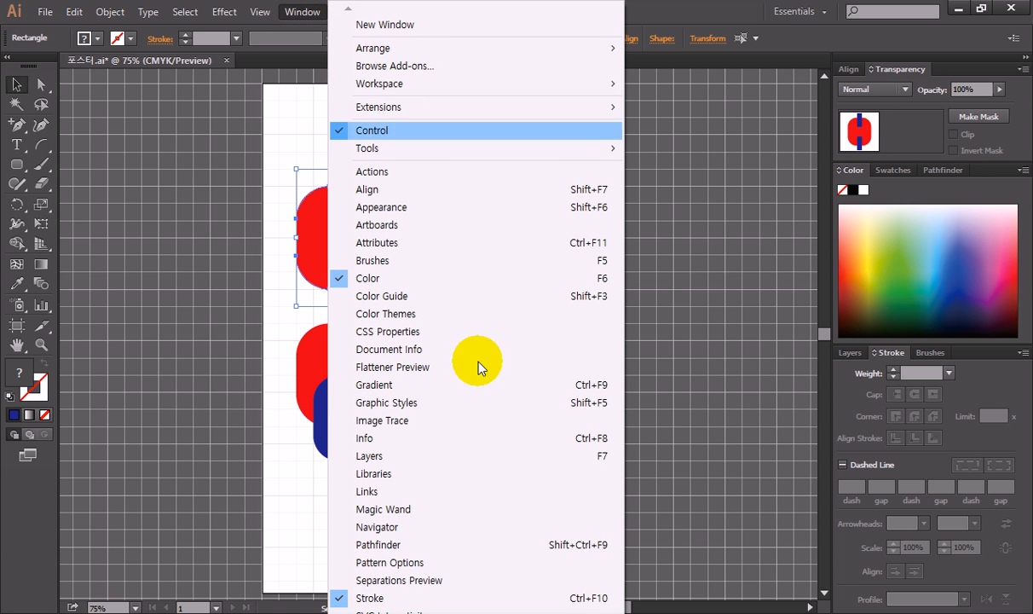
{"action": "left_click", "coordinate": [491, 546]}
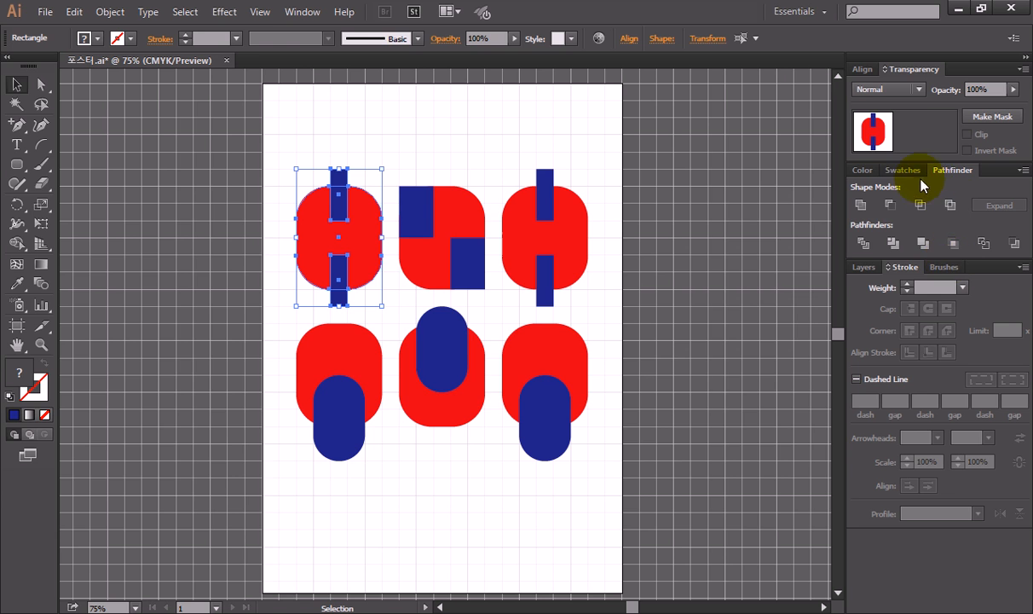
{"action": "left_click_drag", "start_coordinate": [951, 170], "coordinate": [657, 220]}
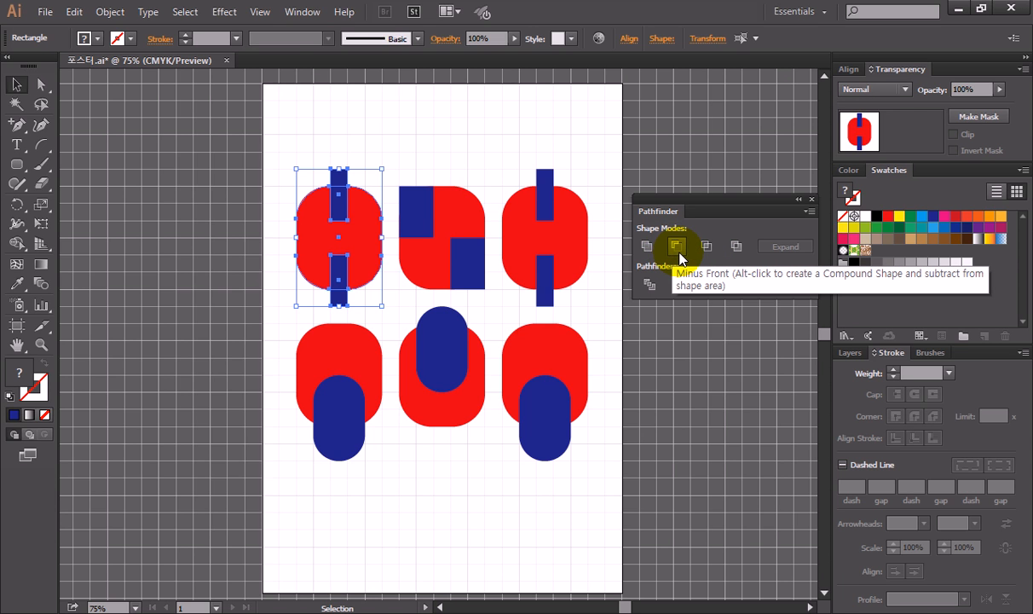
{"action": "left_click", "coordinate": [678, 252]}
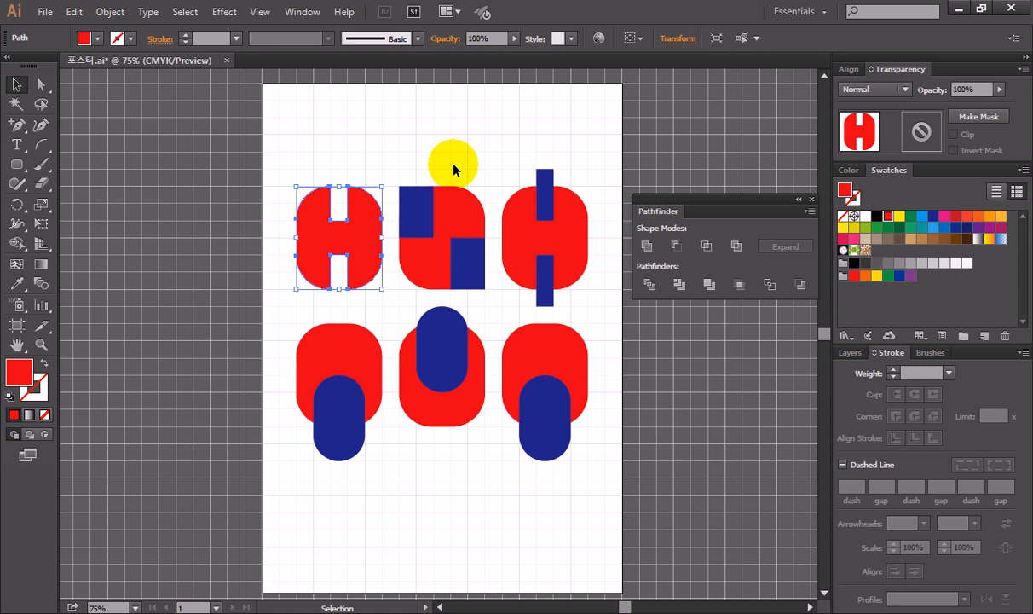
Step: Divide the upper middle shape with its two blue rectangles and delete the blue corner pieces outside the rounded outline
{"action": "left_click_drag", "start_coordinate": [486, 179], "coordinate": [394, 279]}
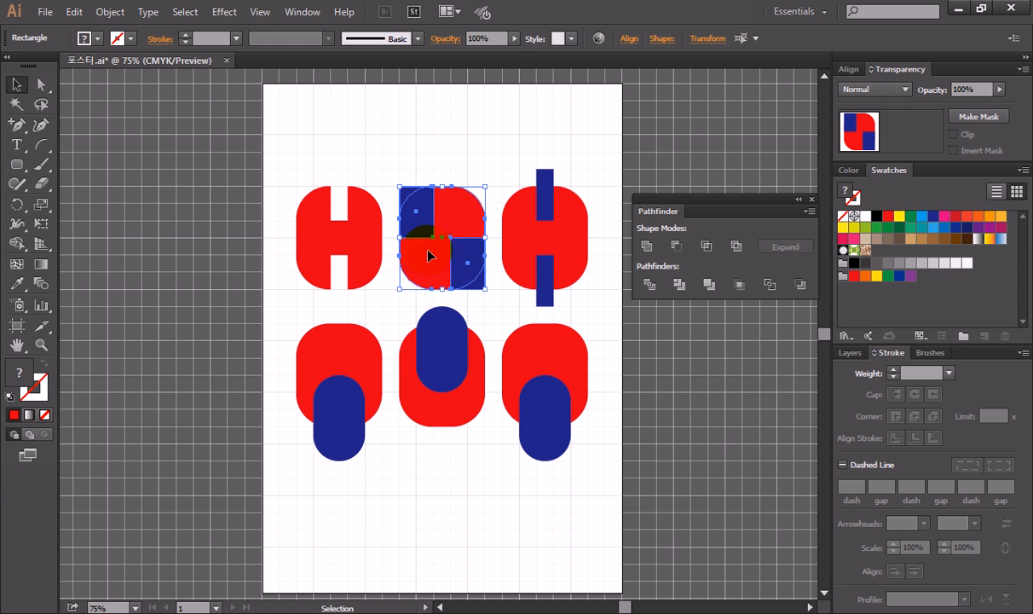
{"action": "left_click", "coordinate": [659, 292]}
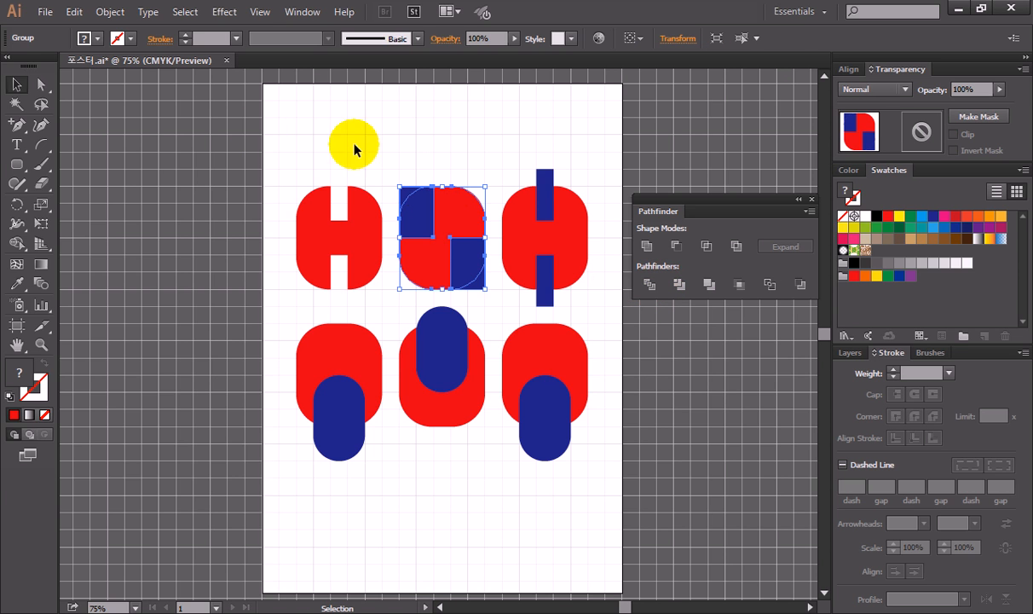
{"action": "left_click", "coordinate": [40, 85]}
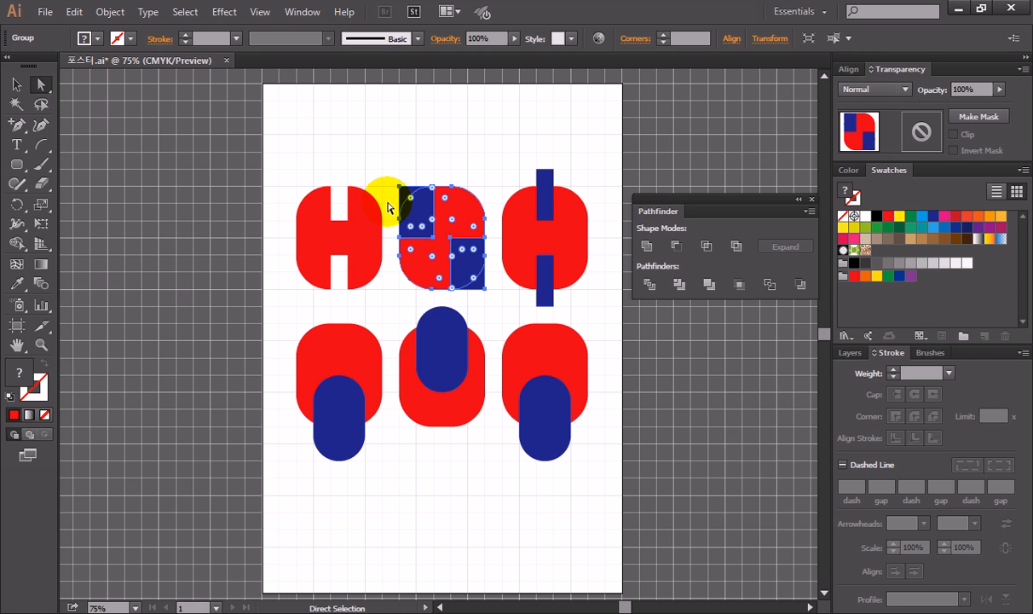
{"action": "left_click_drag", "start_coordinate": [410, 170], "coordinate": [391, 198]}
{"action": "key", "text": "Delete"}
{"action": "left_click_drag", "start_coordinate": [499, 298], "coordinate": [473, 277]}
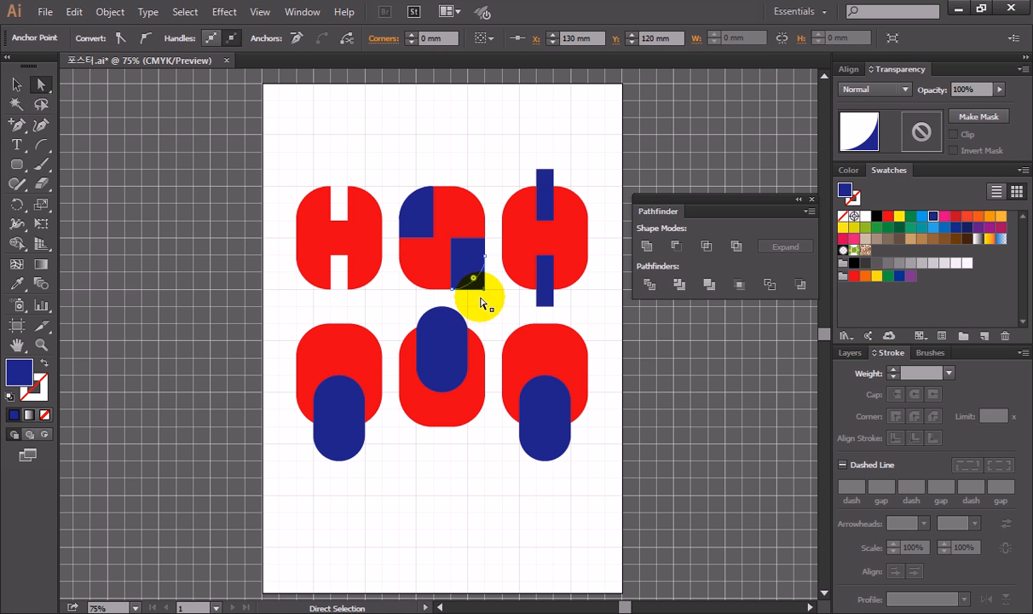
{"action": "key", "text": "Delete"}
{"action": "left_click", "coordinate": [16, 84]}
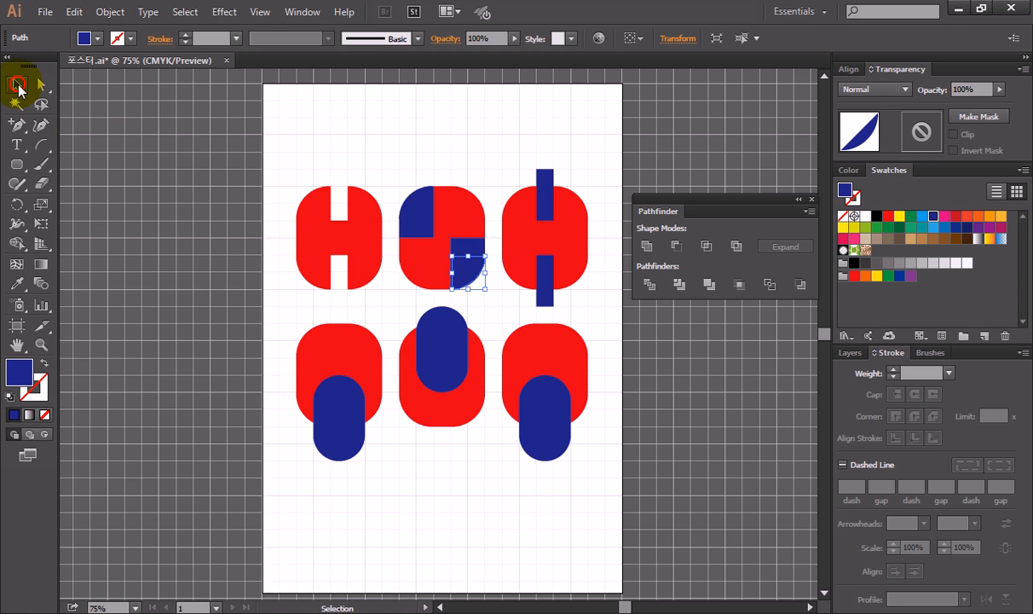
{"action": "left_click", "coordinate": [489, 162]}
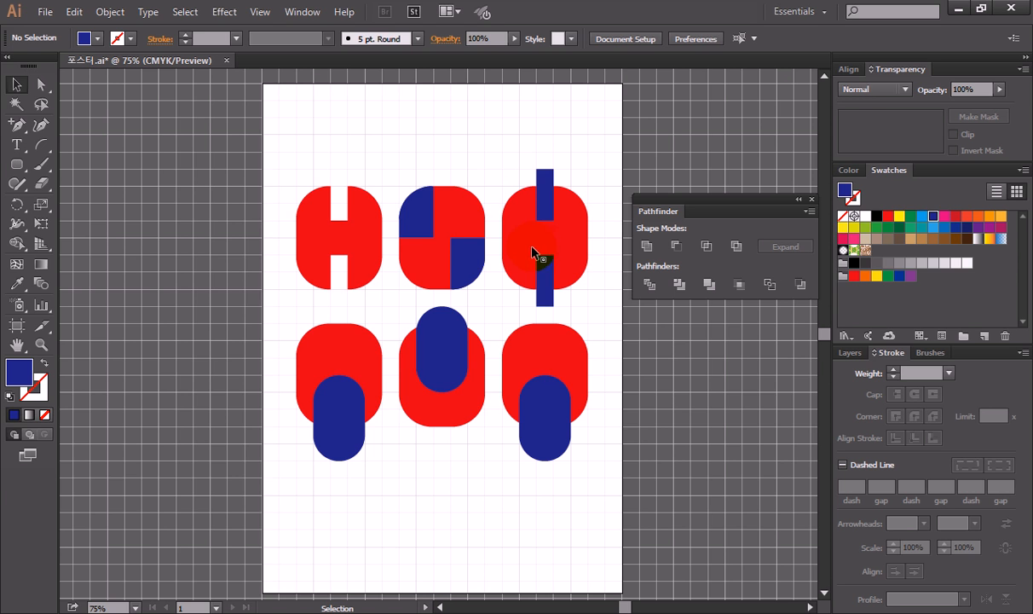
Step: Subtract the two blue rectangles from the upper row's third red shape with Minus Front
{"action": "left_click_drag", "start_coordinate": [597, 302], "coordinate": [509, 162]}
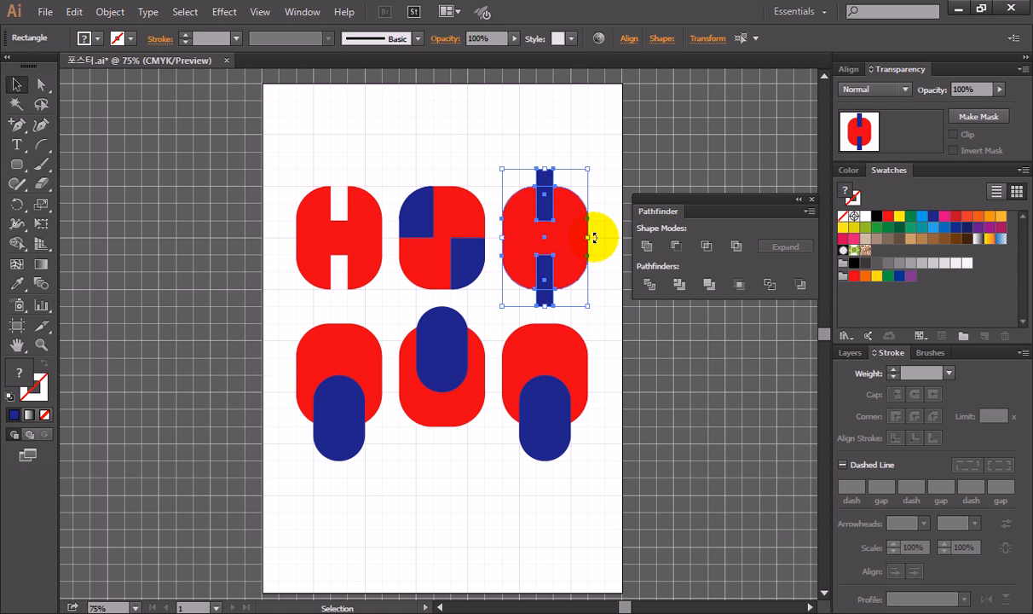
{"action": "left_click", "coordinate": [675, 246]}
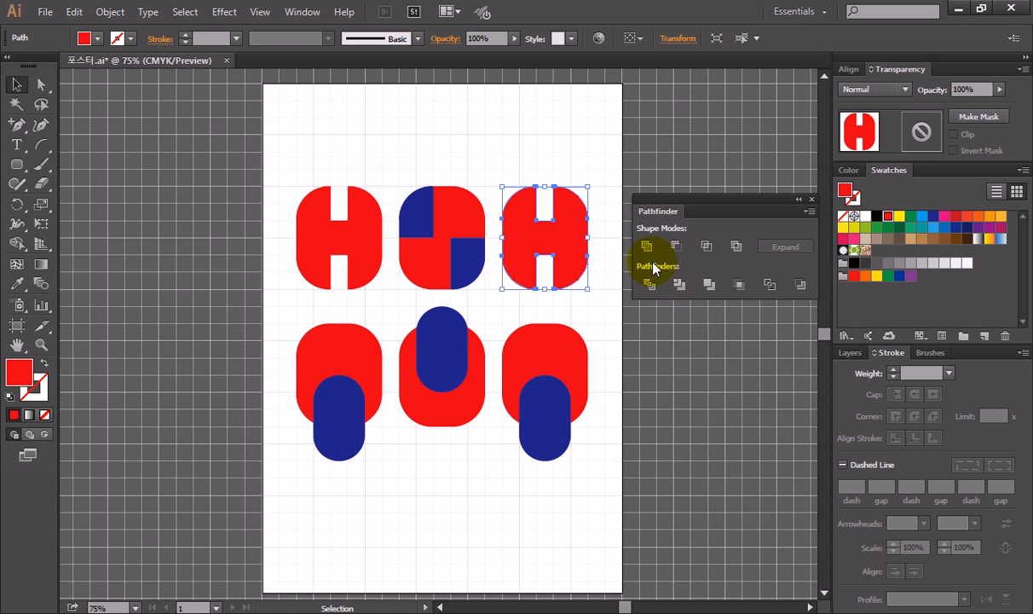
{"action": "left_click", "coordinate": [595, 295]}
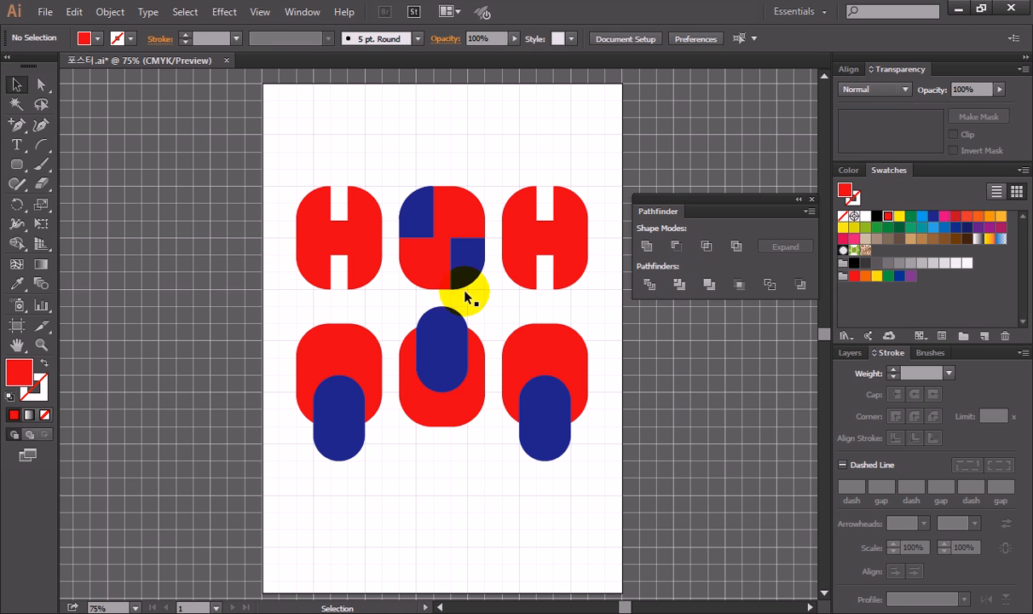
Step: Divide the lower row's first and third red shapes separately with their overlapping blue rounded rectangles
{"action": "left_click_drag", "start_coordinate": [300, 367], "coordinate": [301, 368]}
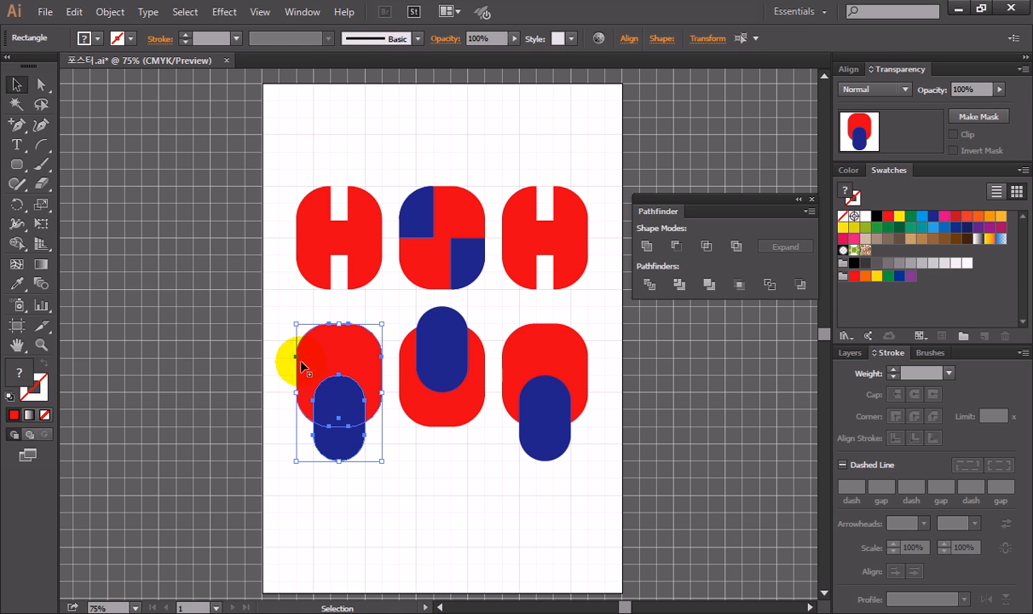
{"action": "left_click", "coordinate": [653, 292]}
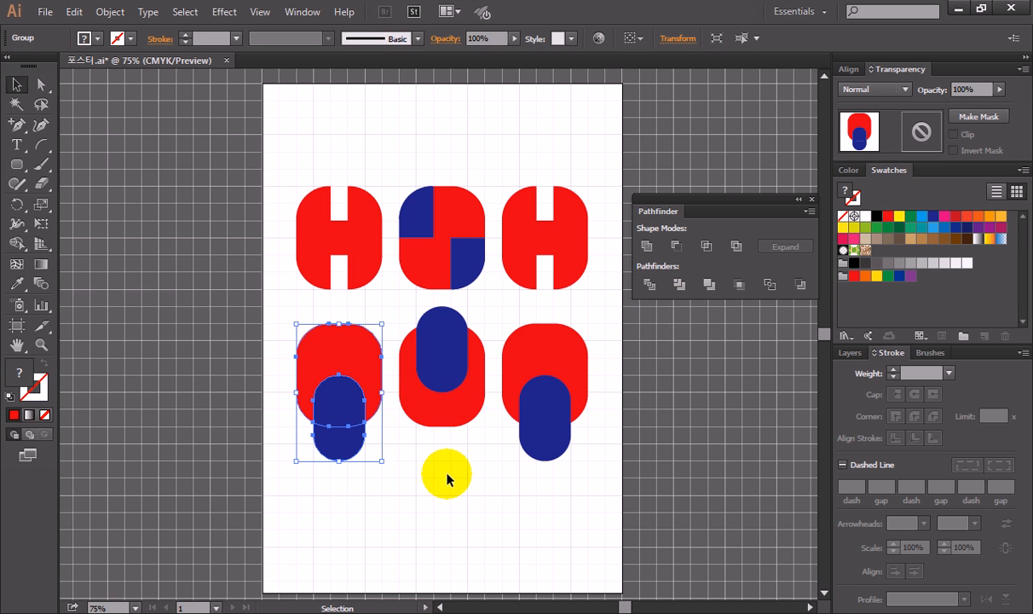
{"action": "left_click", "coordinate": [444, 477]}
{"action": "left_click_drag", "start_coordinate": [593, 467], "coordinate": [508, 352]}
{"action": "left_click", "coordinate": [654, 286]}
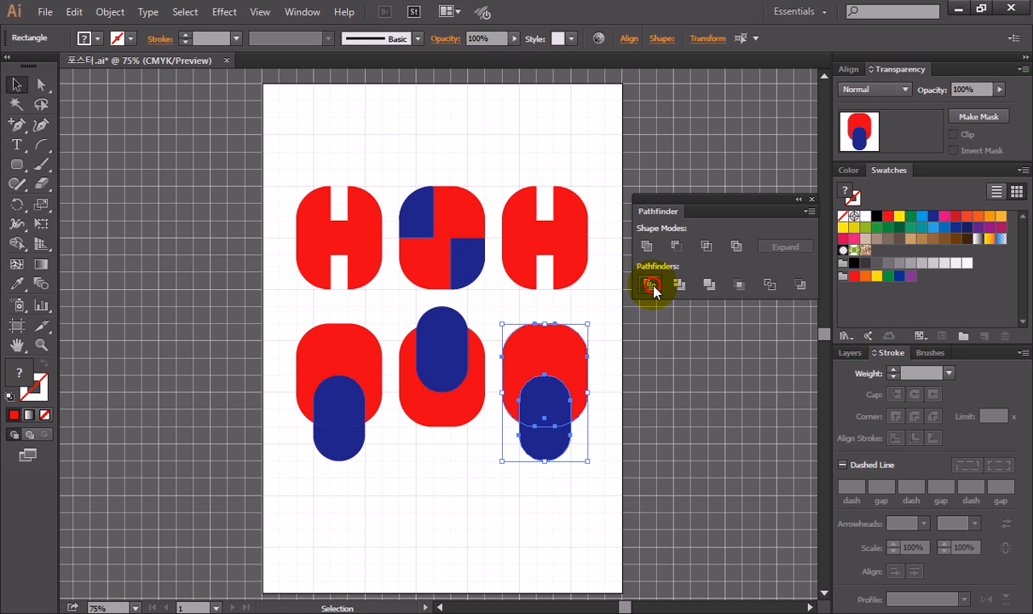
Step: Subtract the blue rounded rectangle from the lower row's middle red shape with Minus Front
{"action": "left_click", "coordinate": [424, 492]}
{"action": "left_click_drag", "start_coordinate": [459, 278], "coordinate": [404, 372]}
{"action": "left_click", "coordinate": [676, 245]}
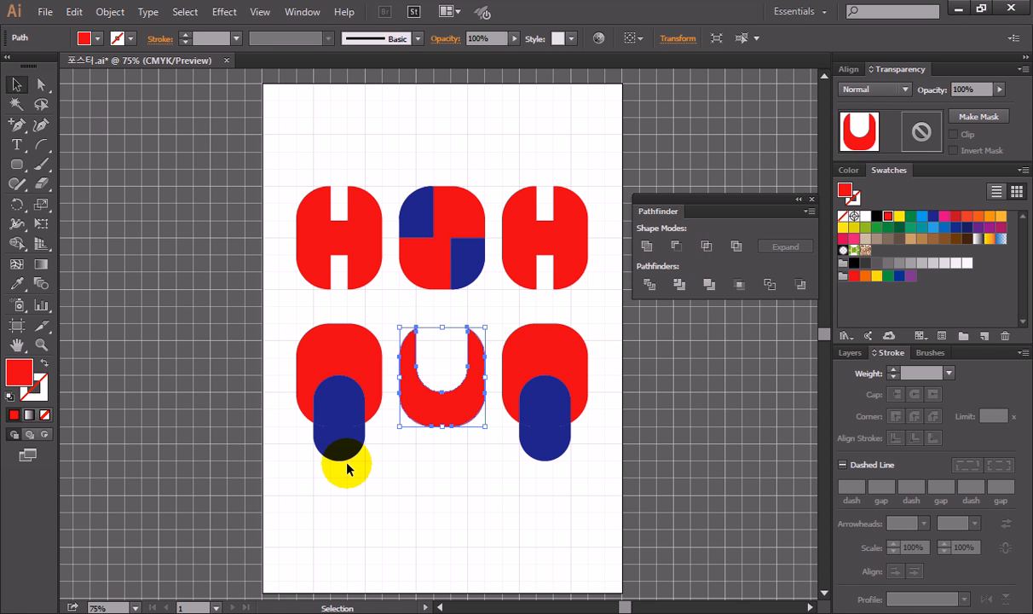
{"action": "left_click", "coordinate": [273, 334]}
Step: Delete the blue pieces that protrude below the lower row's first and third red shapes
{"action": "left_click", "coordinate": [41, 85]}
{"action": "left_click_drag", "start_coordinate": [387, 481], "coordinate": [295, 434]}
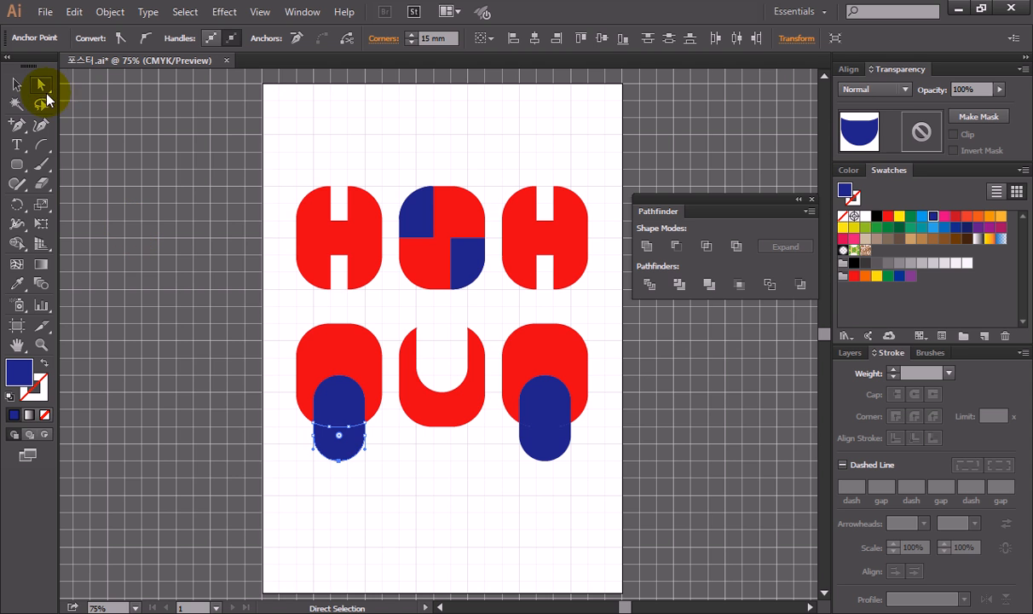
{"action": "key", "text": "Delete"}
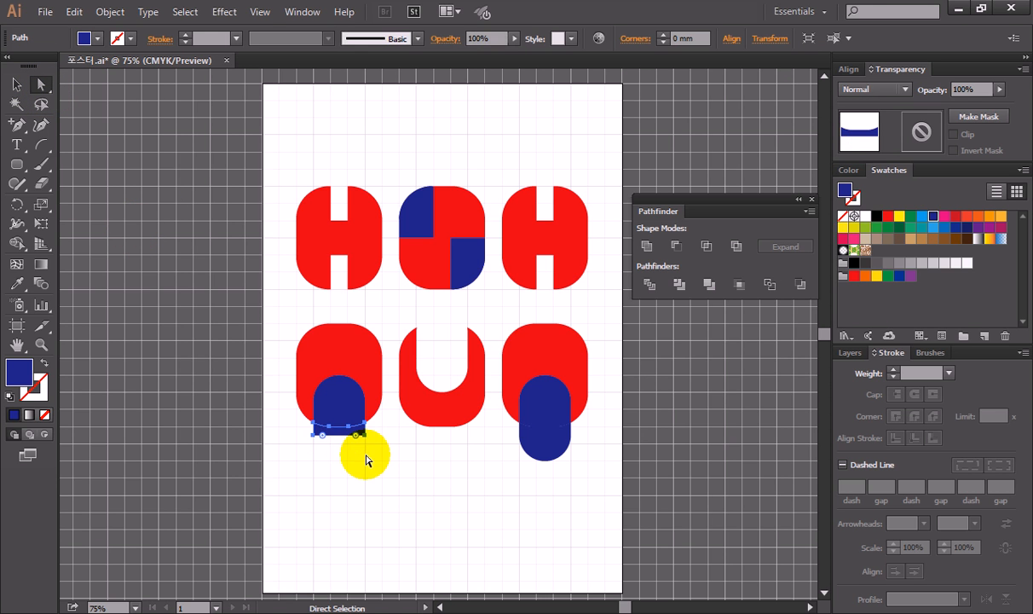
{"action": "left_click", "coordinate": [354, 435]}
{"action": "left_click_drag", "start_coordinate": [355, 437], "coordinate": [298, 437]}
{"action": "key", "text": "Delete"}
{"action": "left_click", "coordinate": [375, 447]}
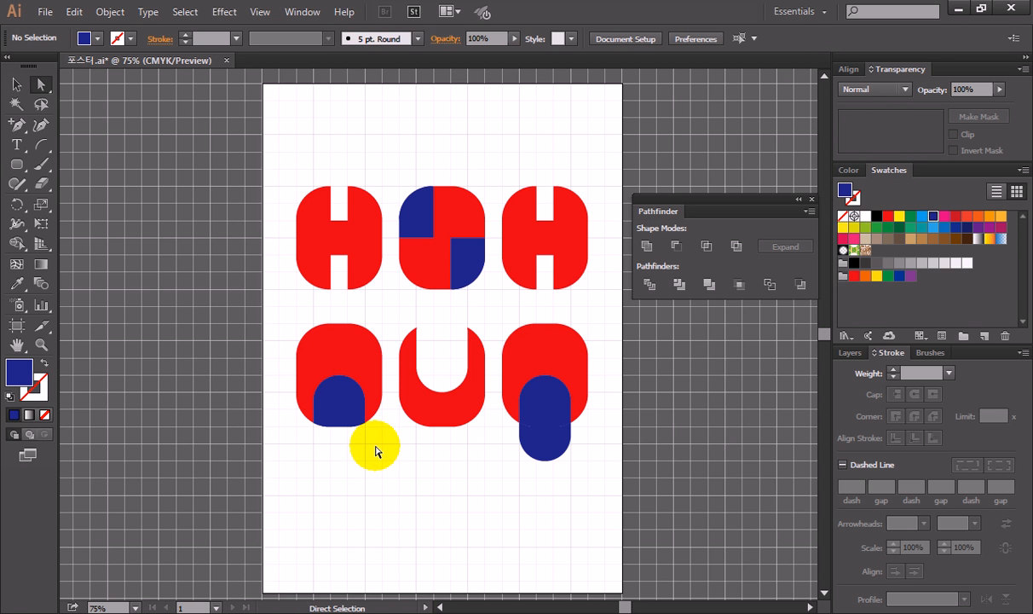
{"action": "left_click_drag", "start_coordinate": [588, 468], "coordinate": [495, 435]}
{"action": "key", "text": "Delete"}
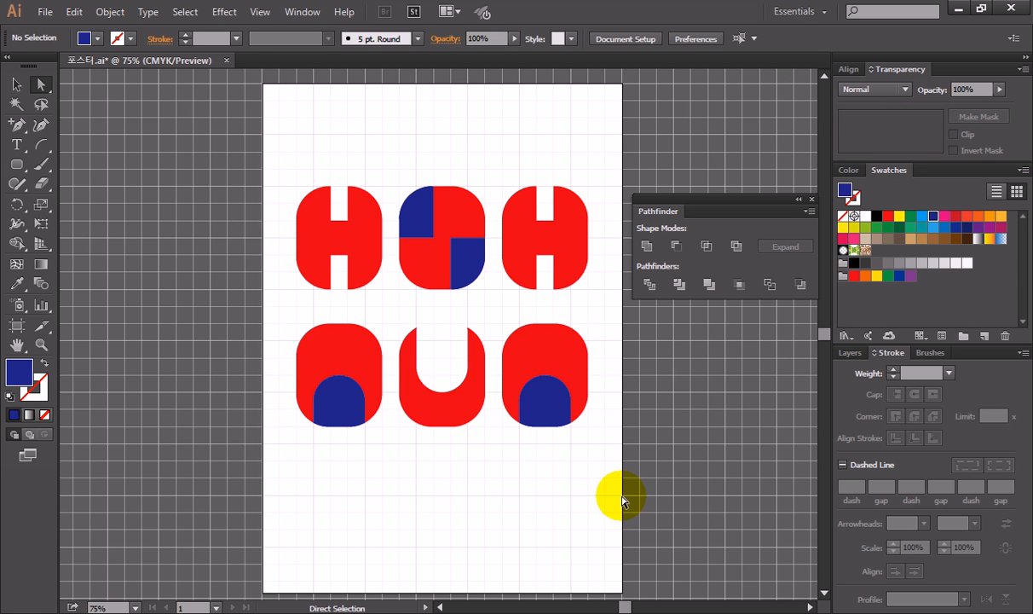
{"action": "left_click", "coordinate": [16, 84]}
{"action": "left_click", "coordinate": [409, 209]}
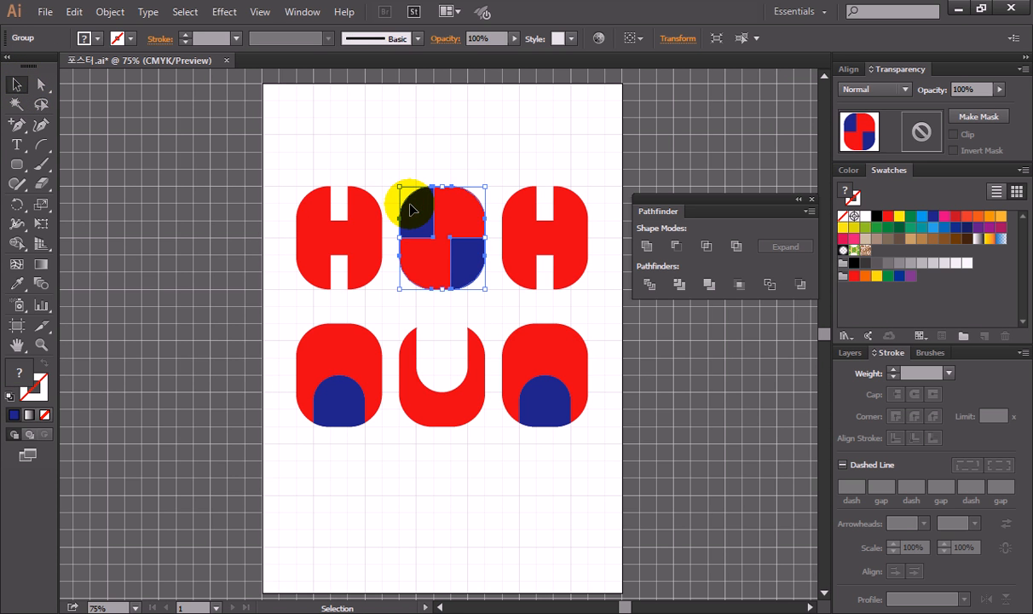
{"action": "left_click", "coordinate": [365, 150]}
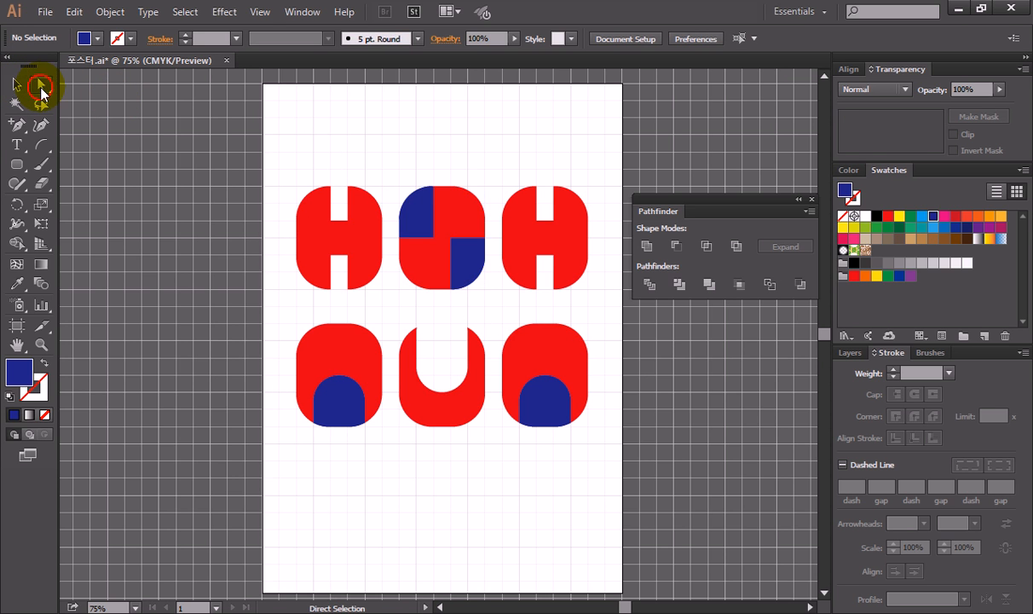
Step: Fill the upper middle shape's two blue pieces and the red outer pieces of the lower row's first and third shapes with yellow
{"action": "left_click", "coordinate": [41, 83]}
{"action": "left_click", "coordinate": [425, 212]}
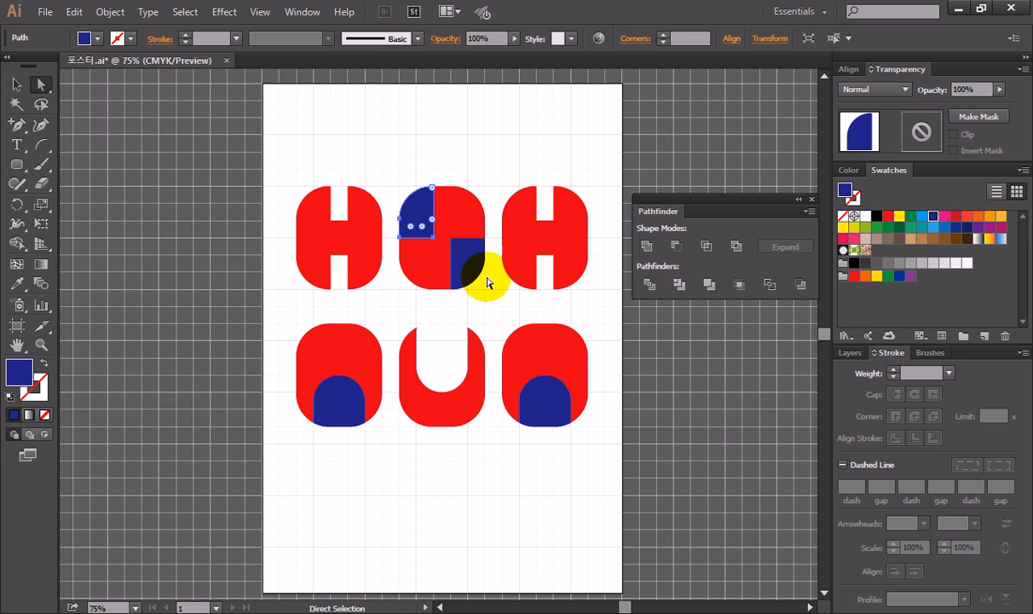
{"action": "left_click", "coordinate": [469, 255], "text": "shift"}
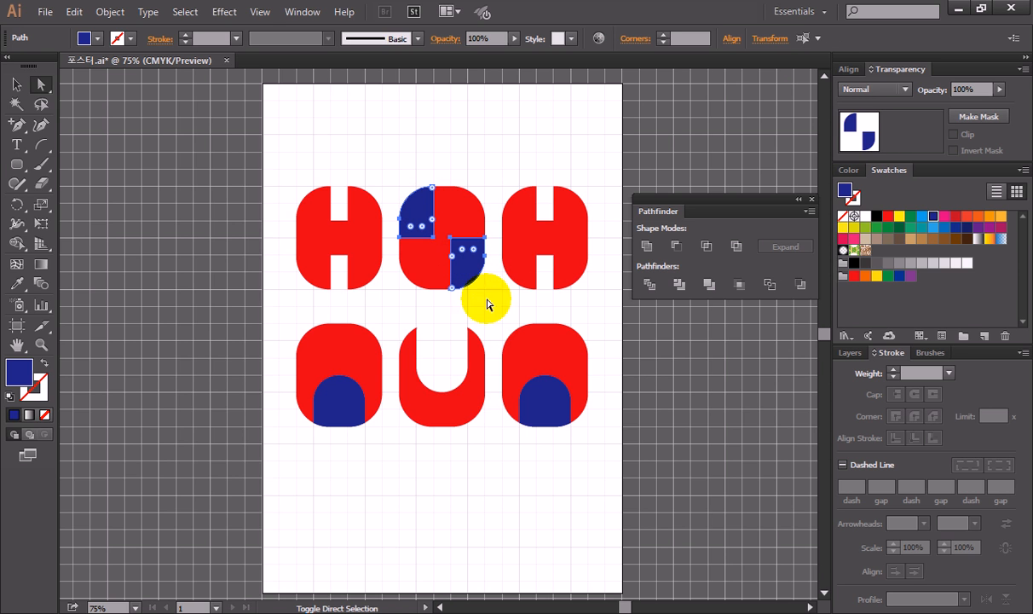
{"action": "left_click", "coordinate": [526, 330], "text": "shift"}
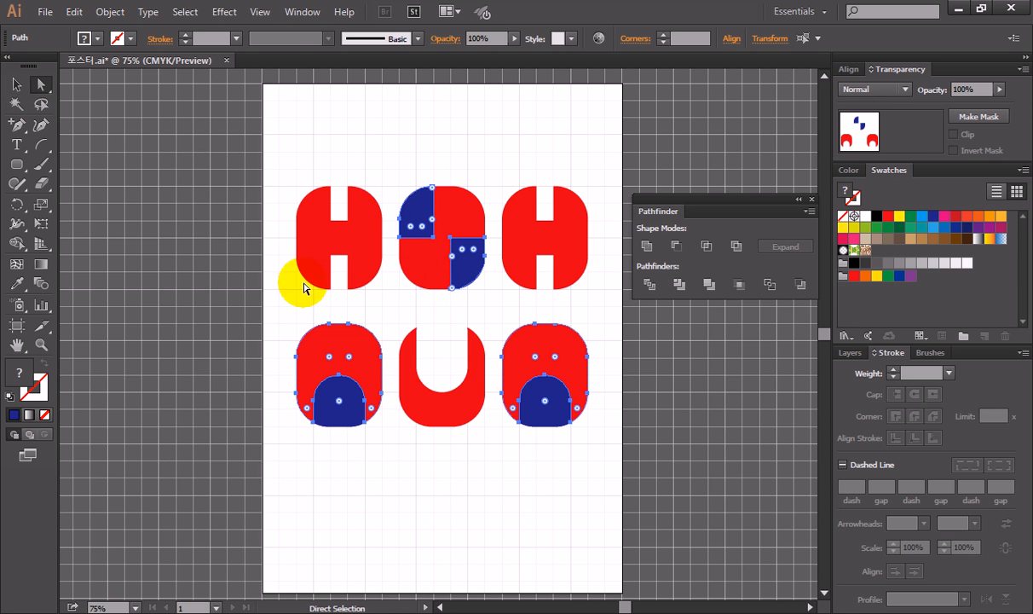
{"action": "left_click", "coordinate": [99, 38]}
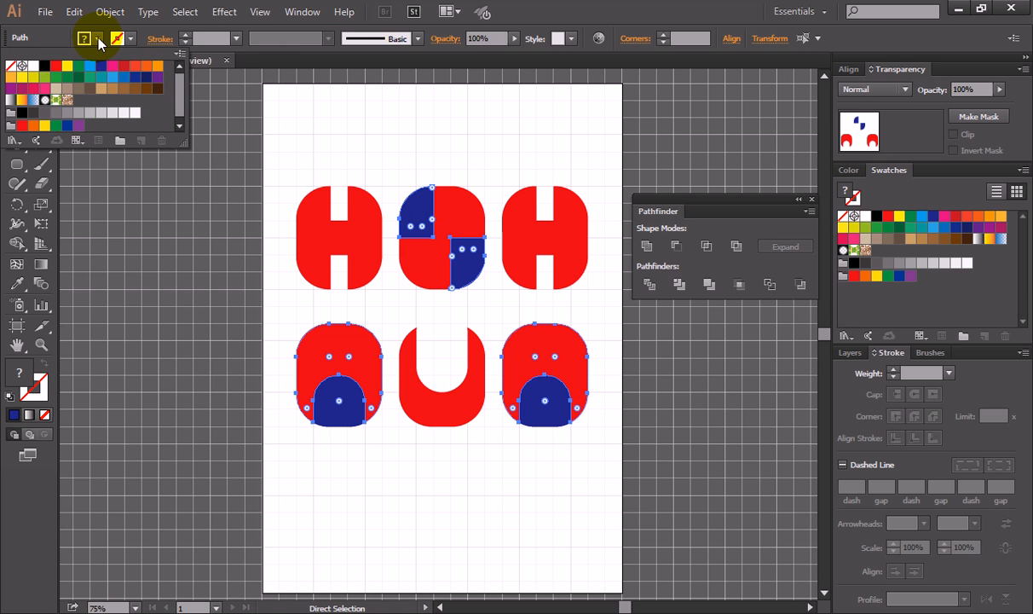
{"action": "left_click", "coordinate": [67, 71]}
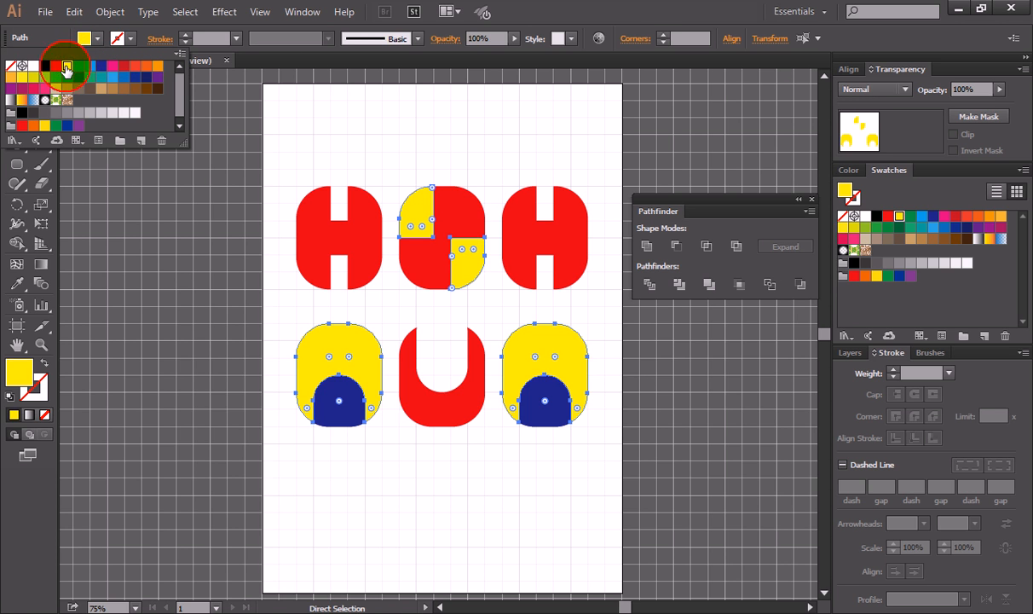
{"action": "left_click", "coordinate": [422, 138]}
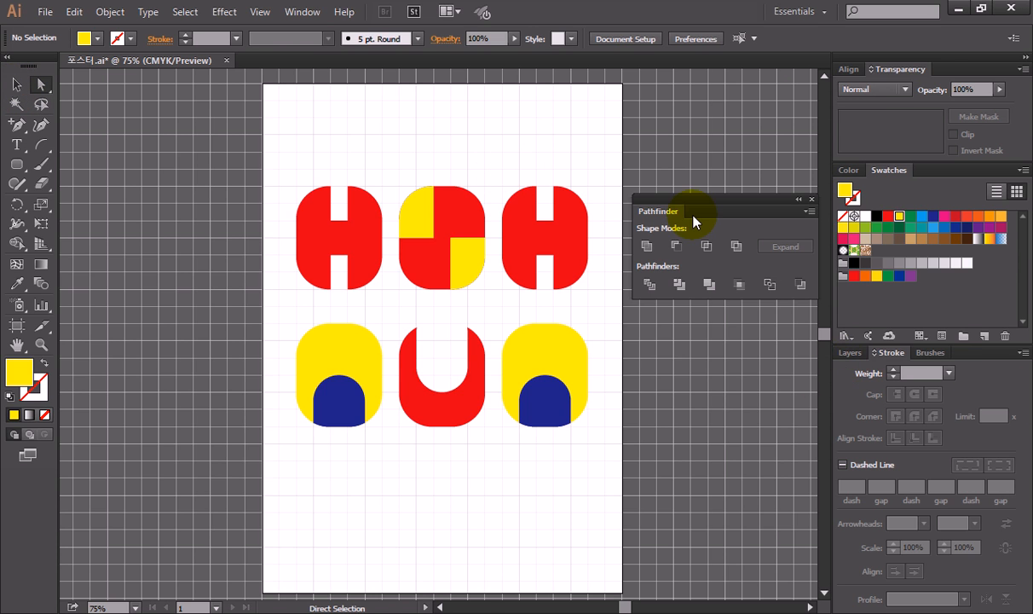
Step: Replace the Pathfinder panel with a floating Layers panel and add a new layer above Layer 1
{"action": "left_click", "coordinate": [811, 201]}
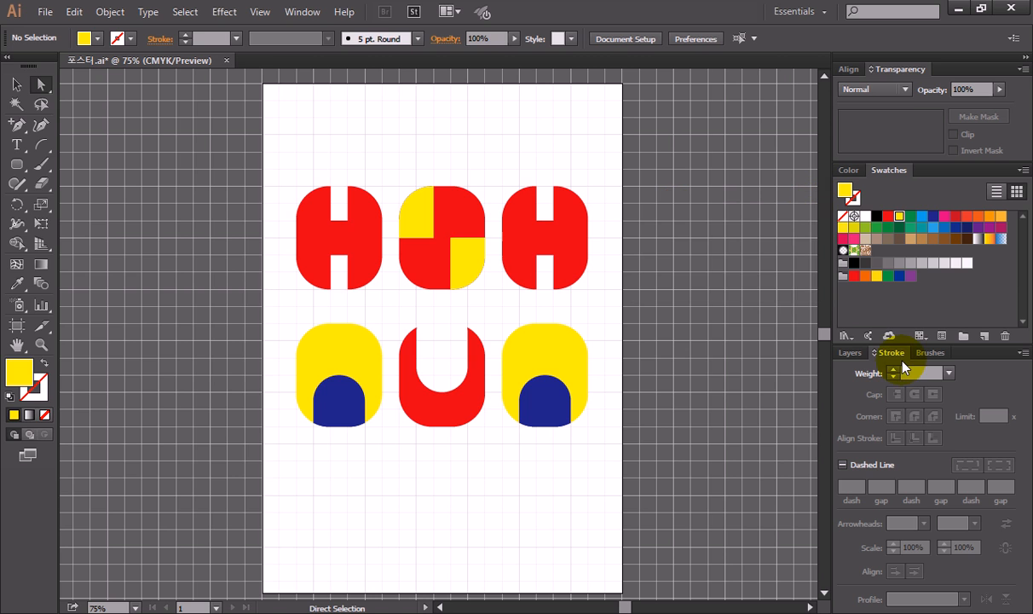
{"action": "left_click", "coordinate": [852, 353]}
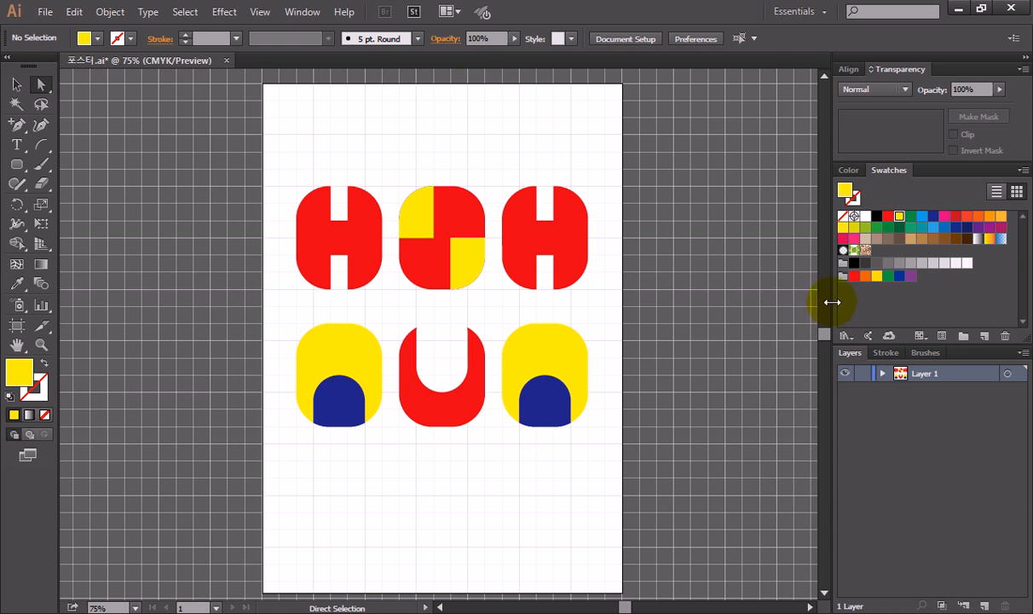
{"action": "mouse_move", "coordinate": [850, 353]}
{"action": "left_mouse_down"}
{"action": "mouse_move", "coordinate": [805, 339]}
{"action": "mouse_move", "coordinate": [648, 173]}
{"action": "left_mouse_up"}
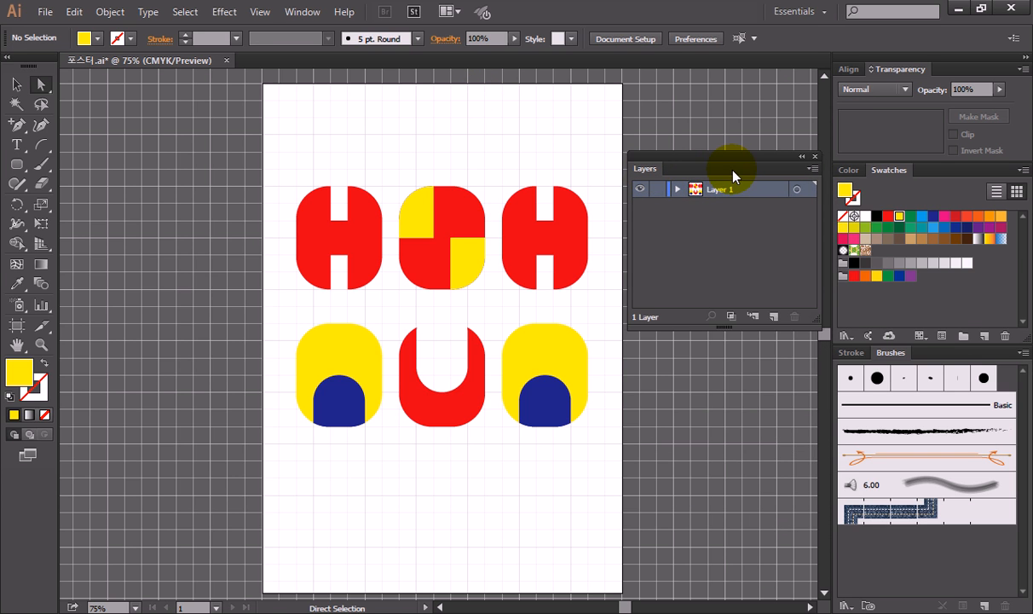
{"action": "left_click", "coordinate": [774, 319]}
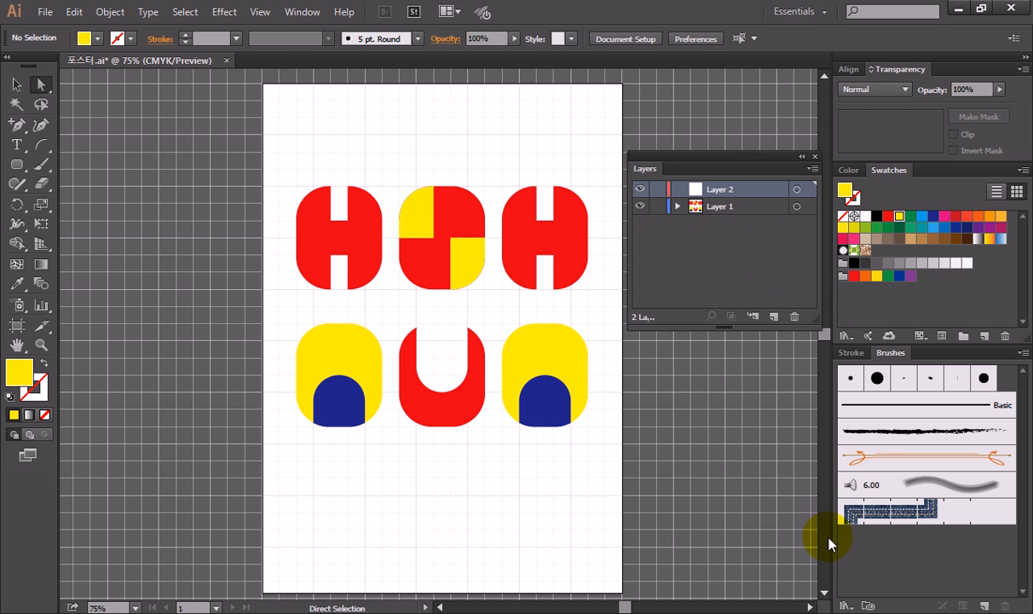
Step: Place the 배경 artwork file unlinked on the new layer, aligned to the artboard's top-left corner, accepting the missing-font substitution
{"action": "left_click", "coordinate": [46, 13]}
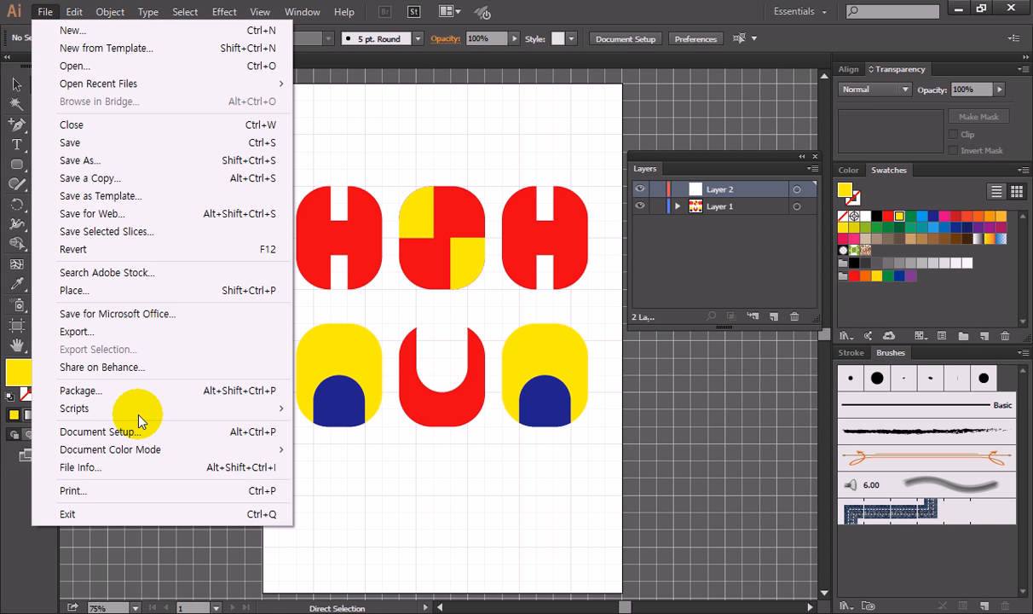
{"action": "left_click", "coordinate": [154, 296]}
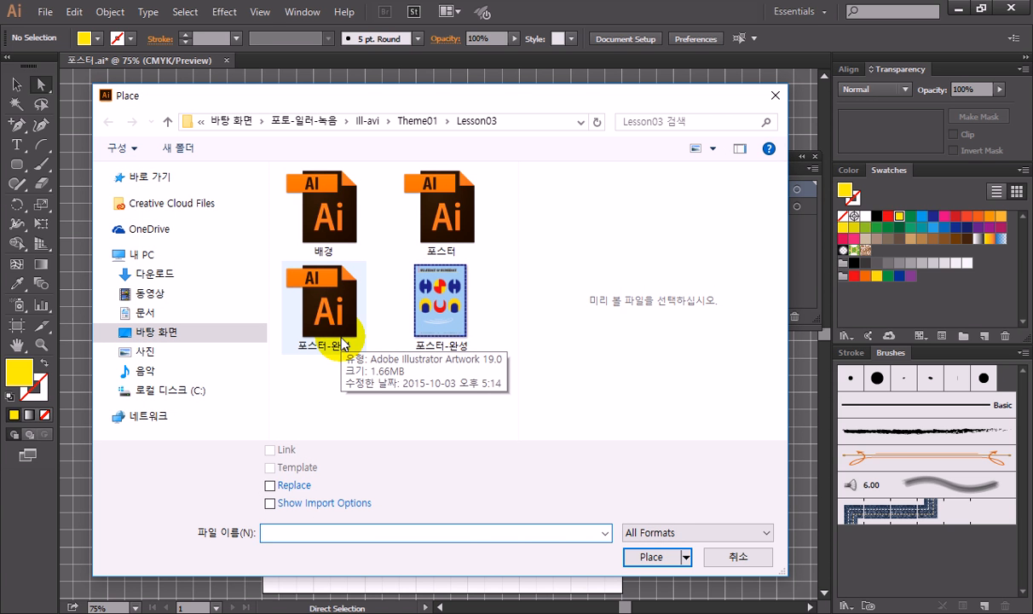
{"action": "left_click", "coordinate": [320, 213]}
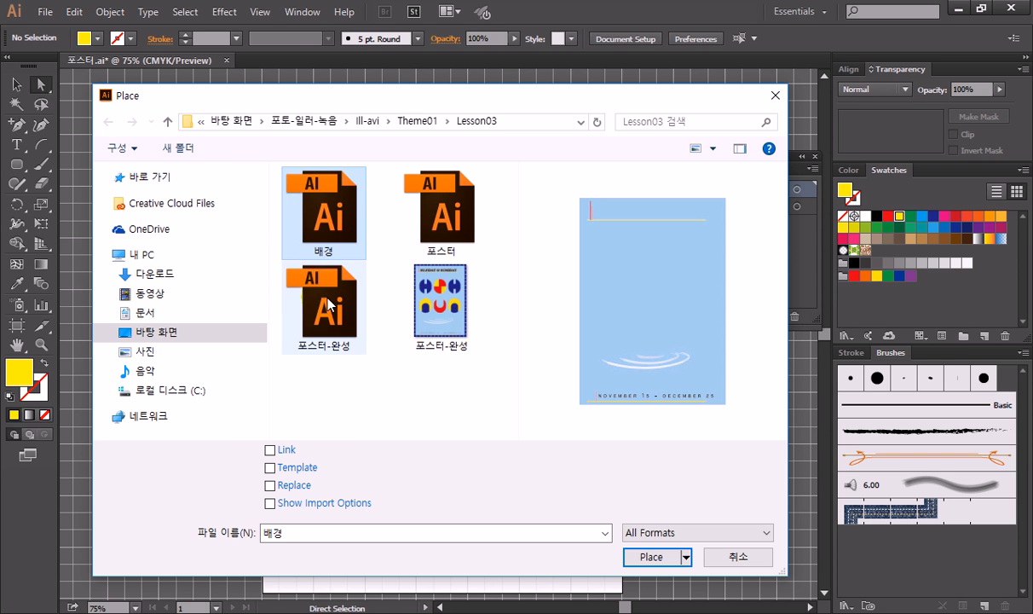
{"action": "left_click", "coordinate": [270, 451]}
{"action": "left_click", "coordinate": [271, 450]}
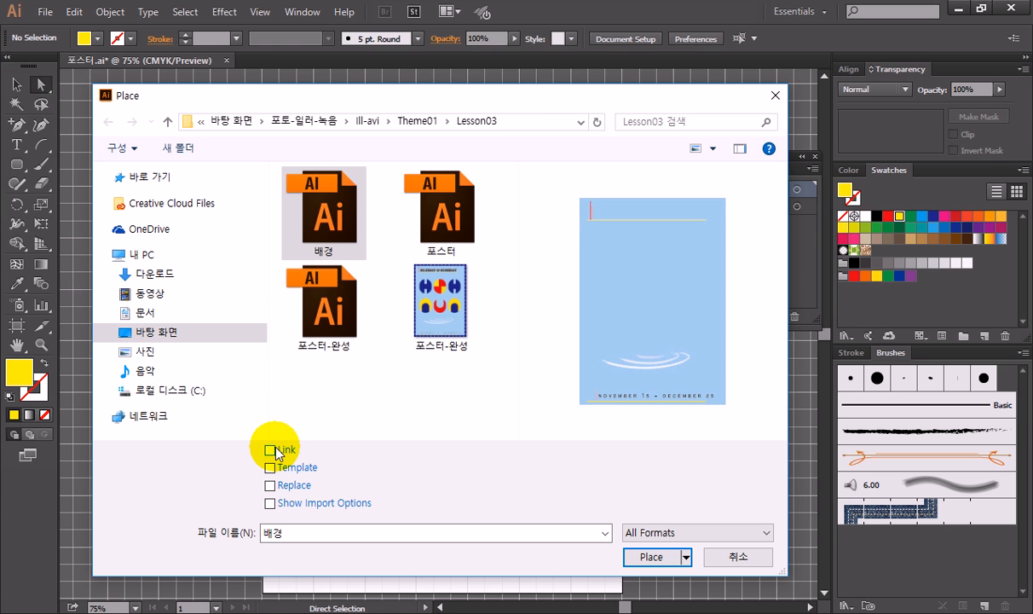
{"action": "left_click", "coordinate": [653, 558]}
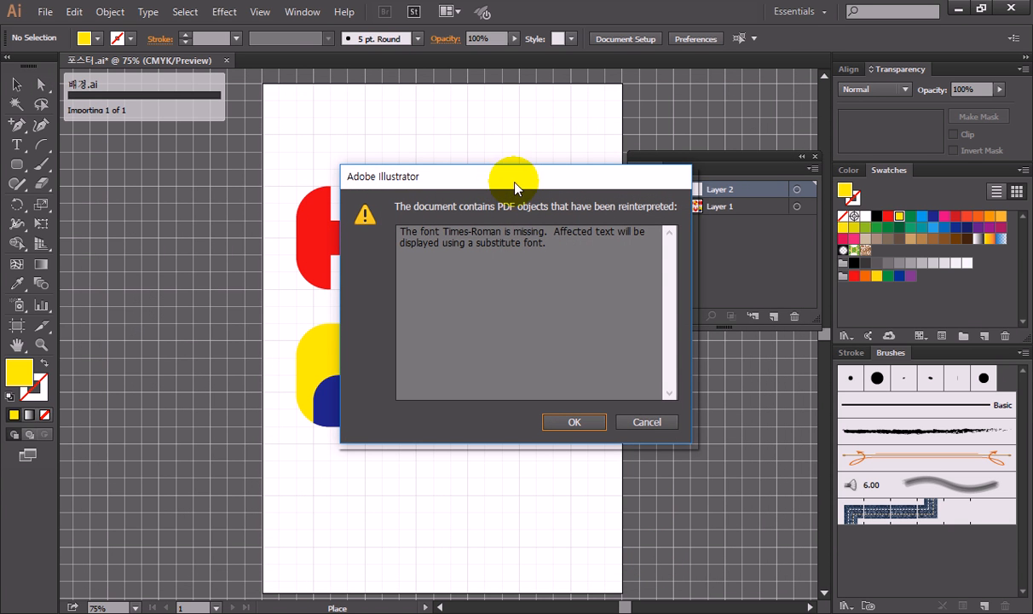
{"action": "left_click", "coordinate": [588, 422]}
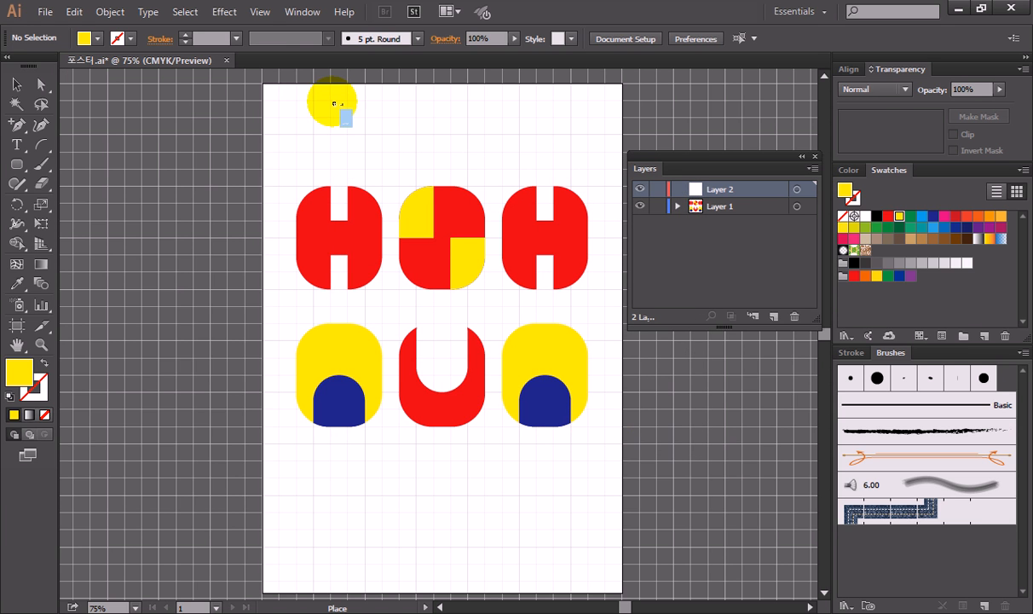
{"action": "left_click", "coordinate": [262, 83]}
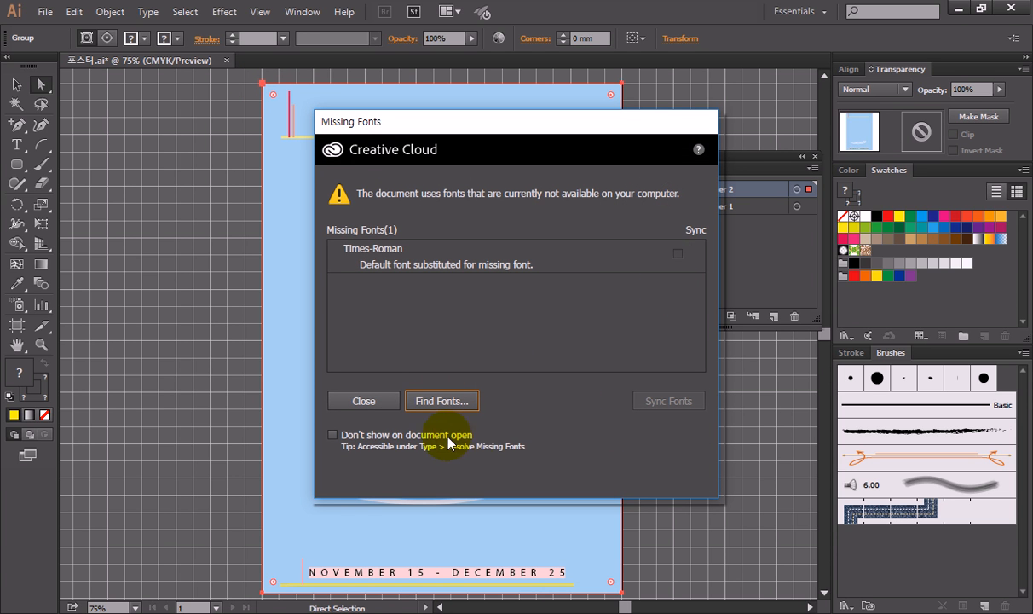
{"action": "left_click", "coordinate": [372, 408]}
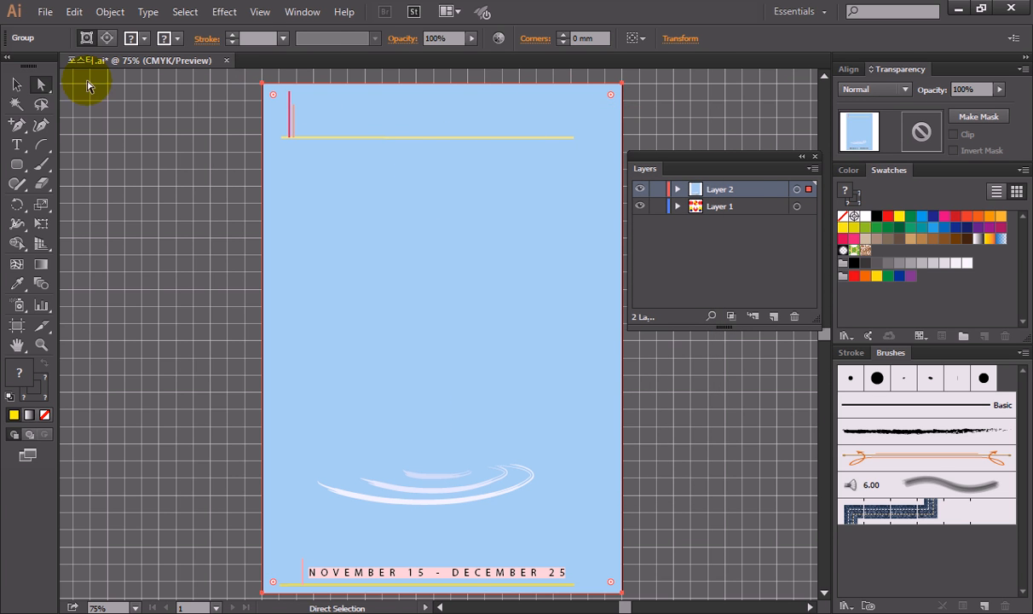
Step: Move the background layer, Layer 2, below Layer 1 and add a new layer above Layer 1
{"action": "left_click", "coordinate": [17, 85]}
{"action": "left_click", "coordinate": [661, 110]}
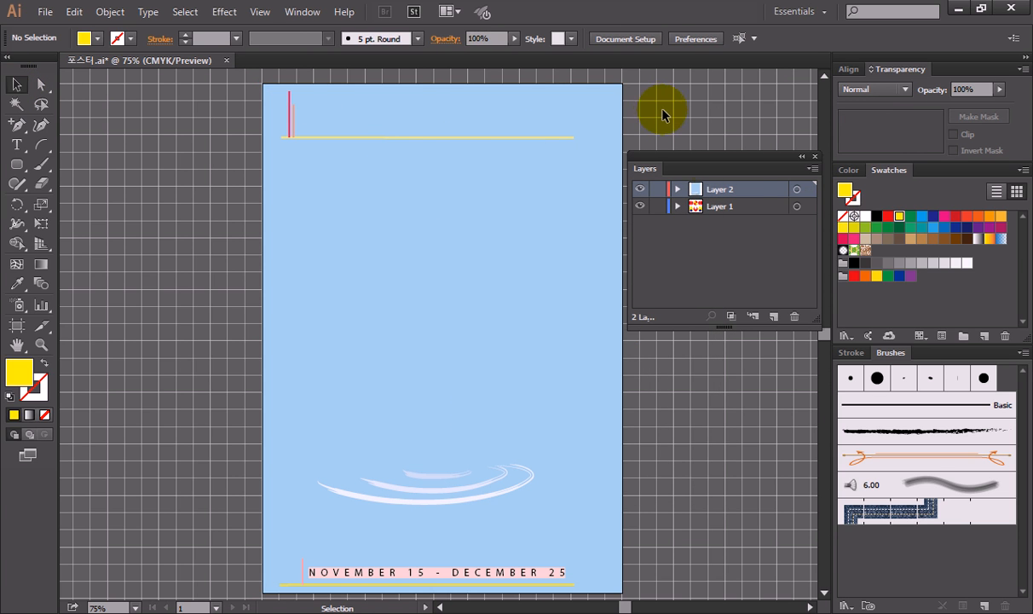
{"action": "left_click_drag", "start_coordinate": [746, 194], "coordinate": [746, 219]}
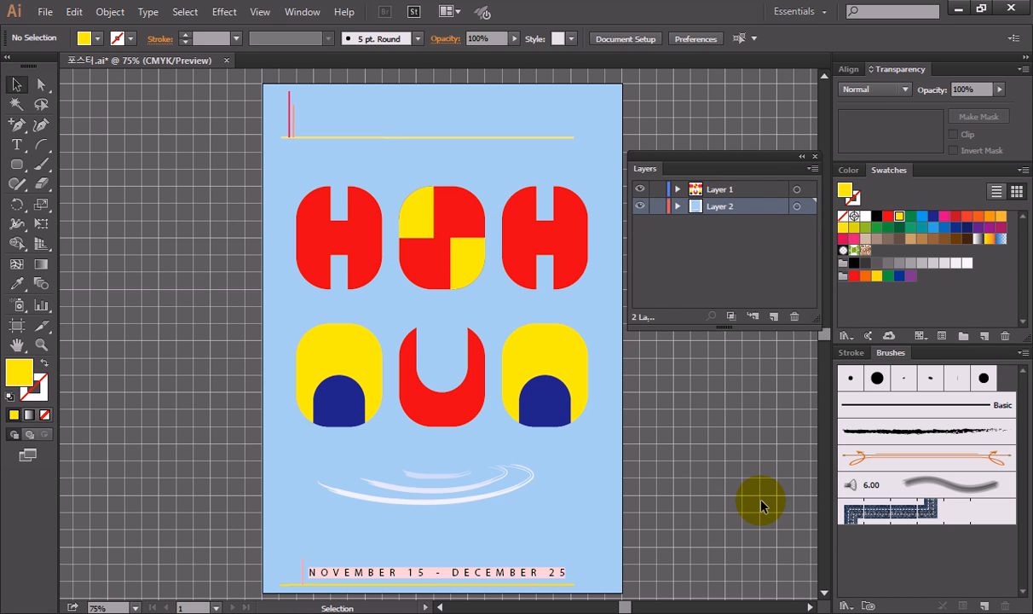
{"action": "left_click", "coordinate": [742, 189]}
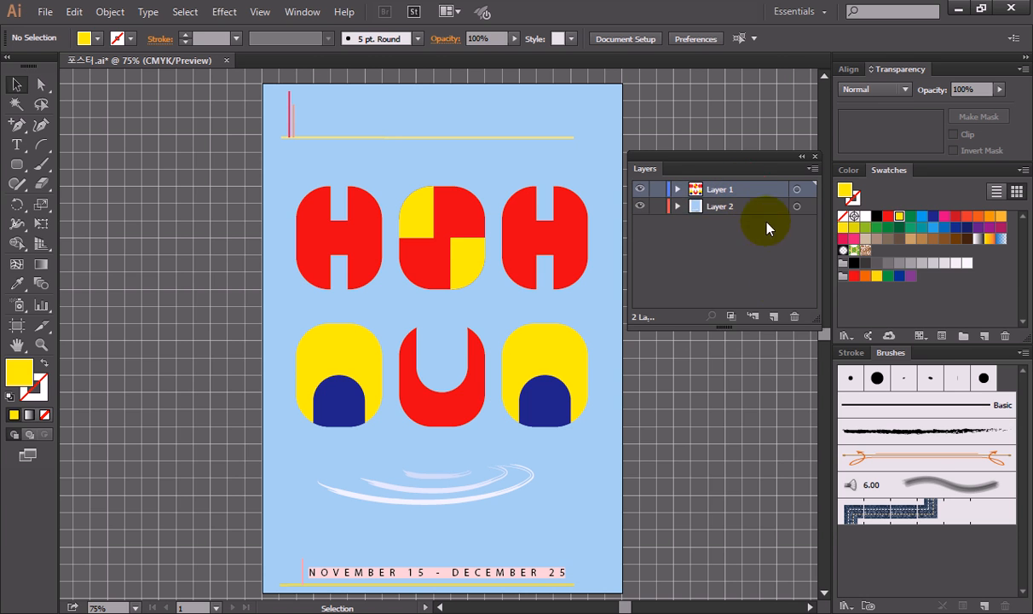
{"action": "left_click", "coordinate": [774, 317]}
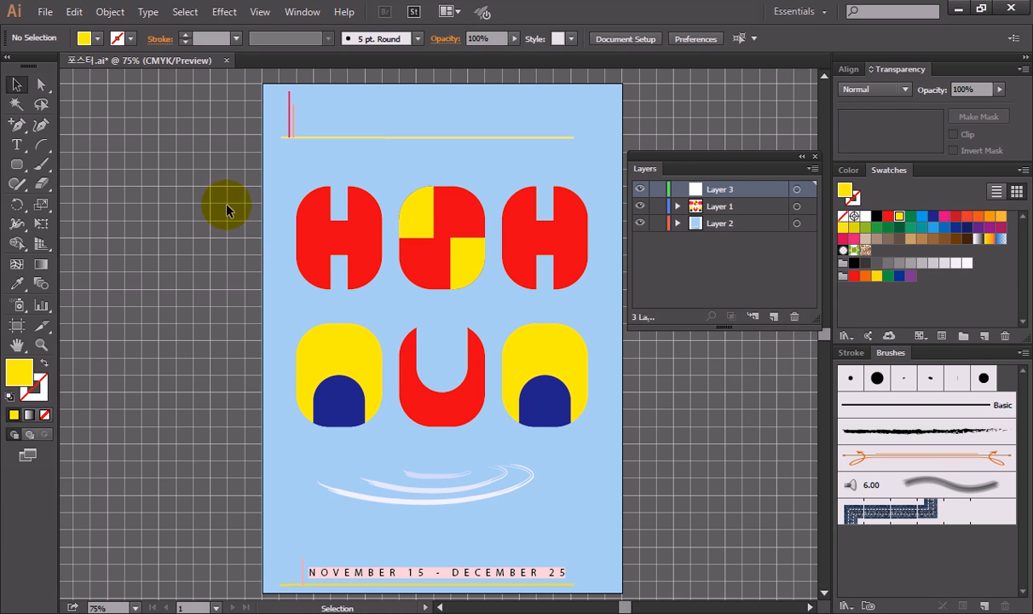
Step: Draw a rectangle about 210 by 300 mm around the artboard, with no fill and a dark blue 1 pt stroke
{"action": "left_click_drag", "start_coordinate": [16, 164], "coordinate": [62, 164]}
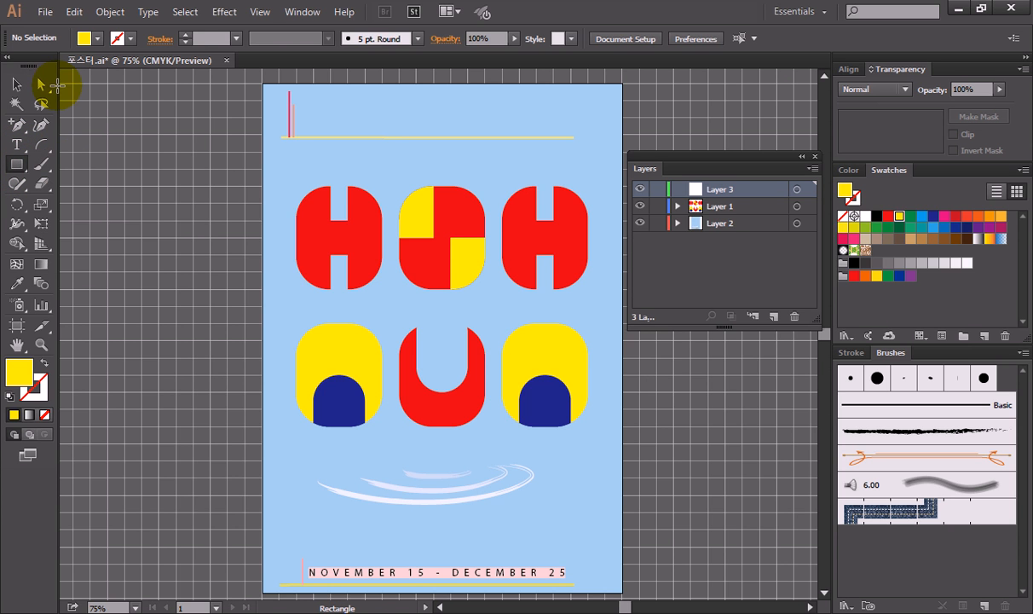
{"action": "left_click", "coordinate": [48, 359]}
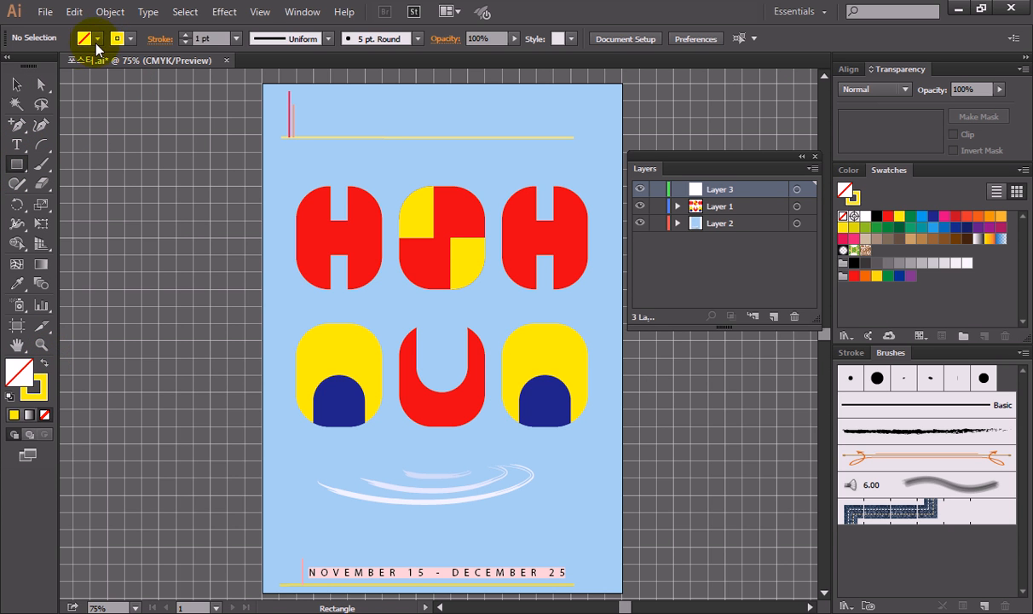
{"action": "left_click", "coordinate": [122, 38]}
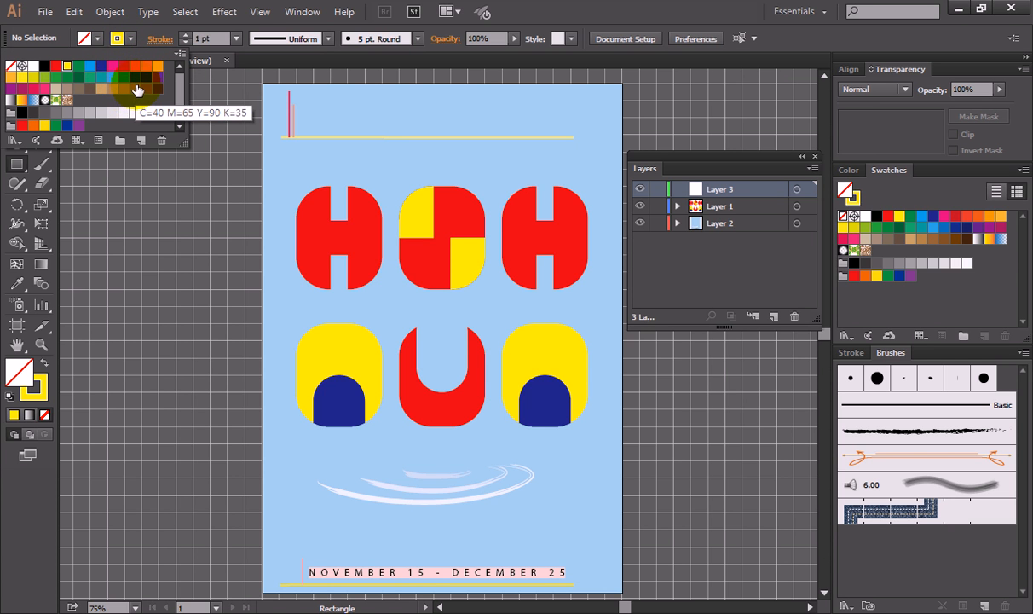
{"action": "left_click", "coordinate": [135, 77]}
{"action": "left_click", "coordinate": [537, 15]}
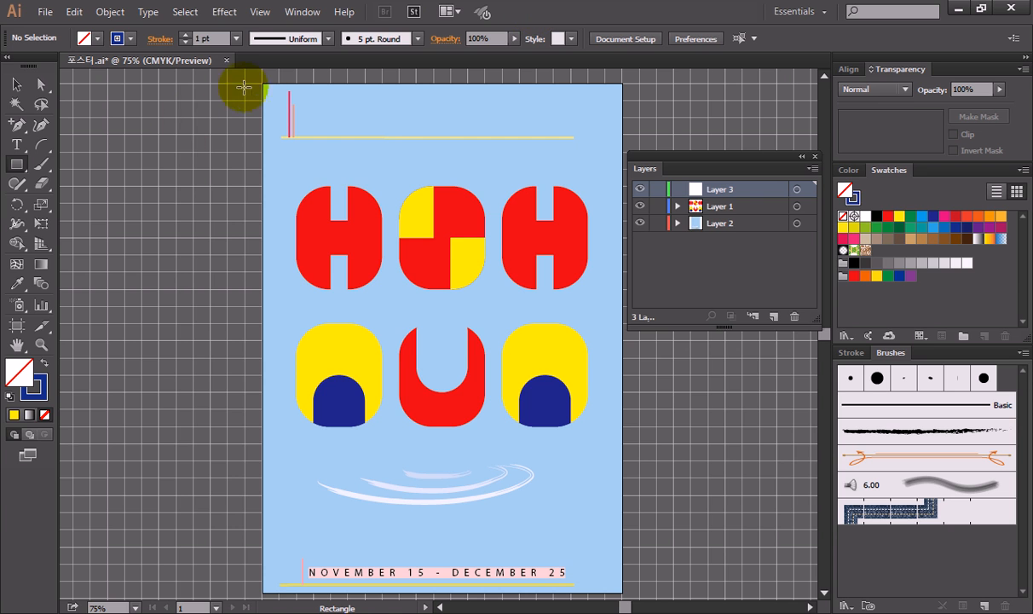
{"action": "left_click_drag", "start_coordinate": [263, 83], "coordinate": [626, 591]}
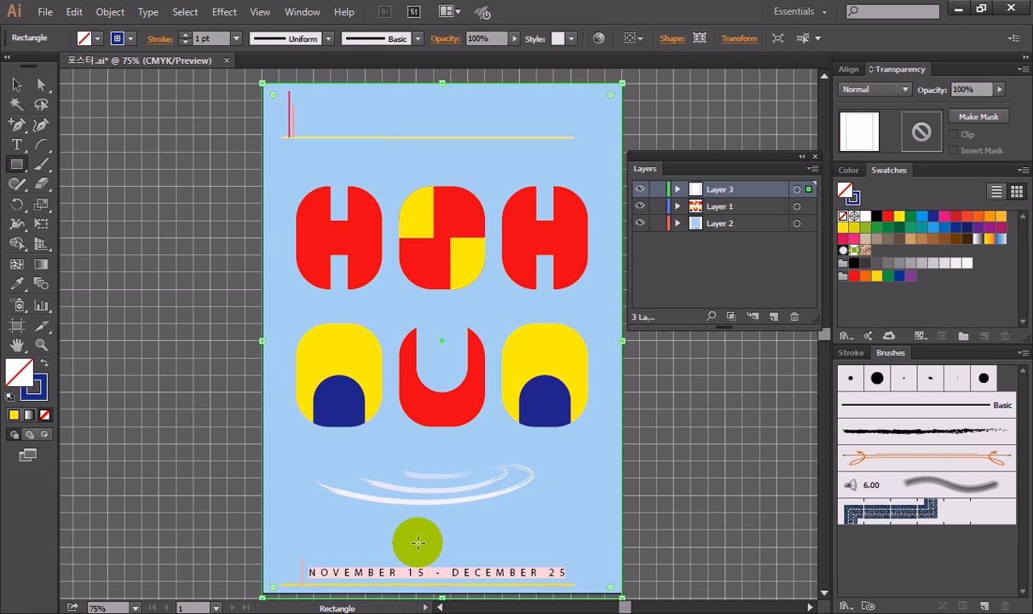
{"action": "left_click", "coordinate": [438, 593]}
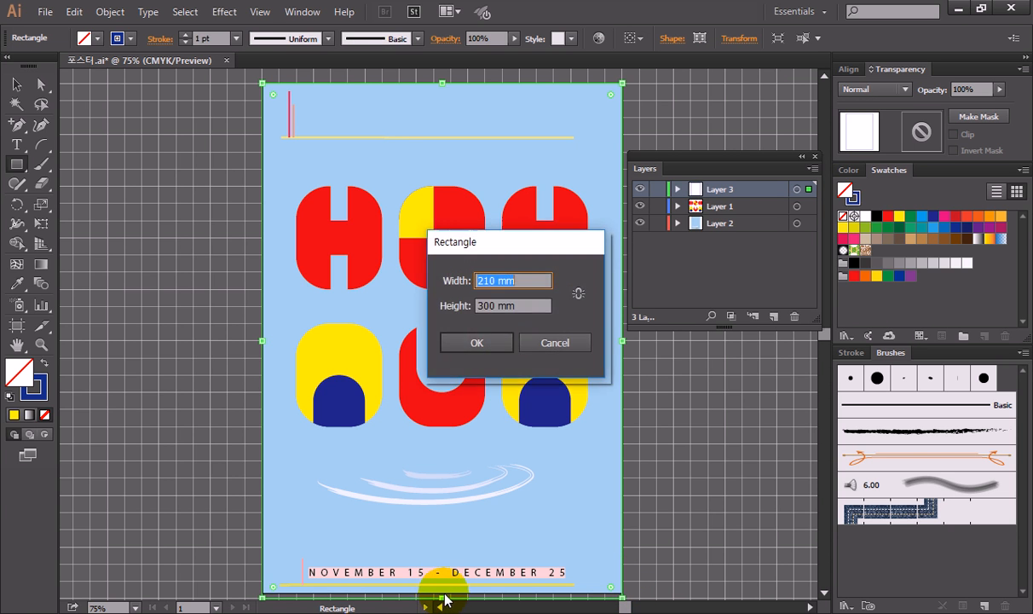
{"action": "left_click", "coordinate": [450, 344]}
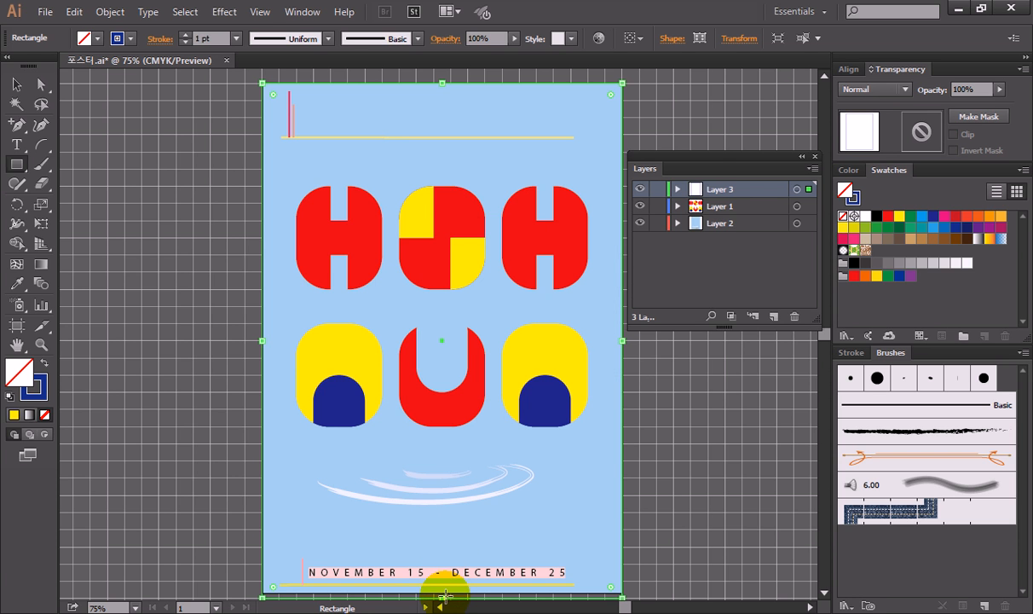
{"action": "left_click_drag", "start_coordinate": [426, 489], "coordinate": [422, 431]}
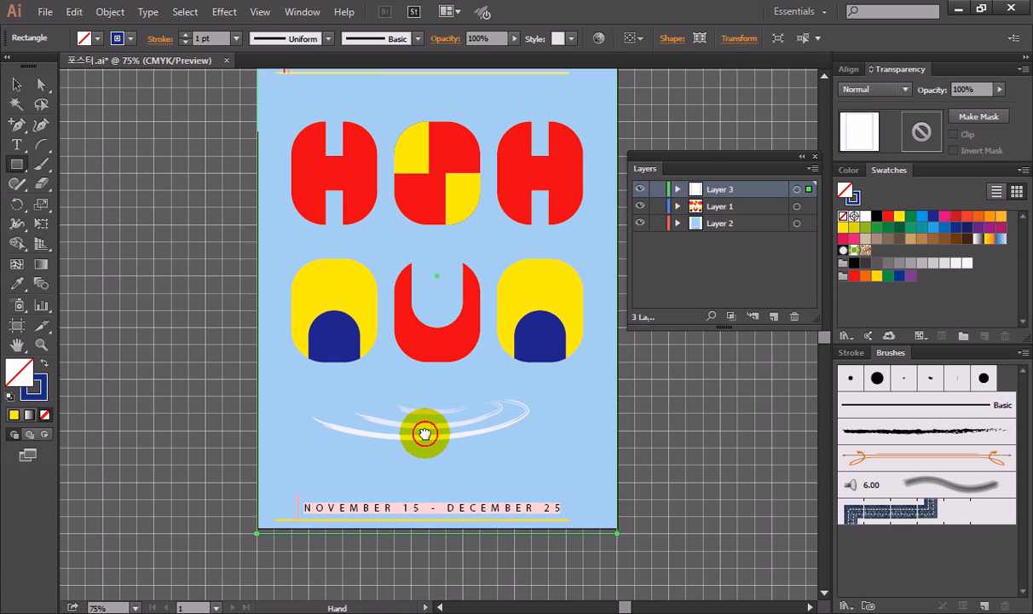
{"action": "left_click", "coordinate": [436, 540]}
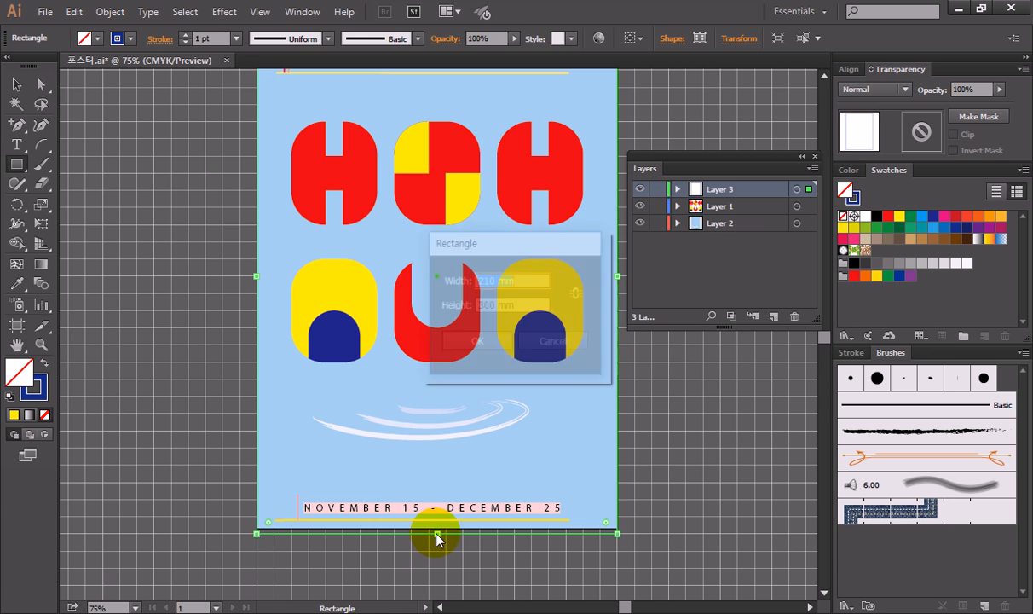
{"action": "left_click", "coordinate": [563, 342]}
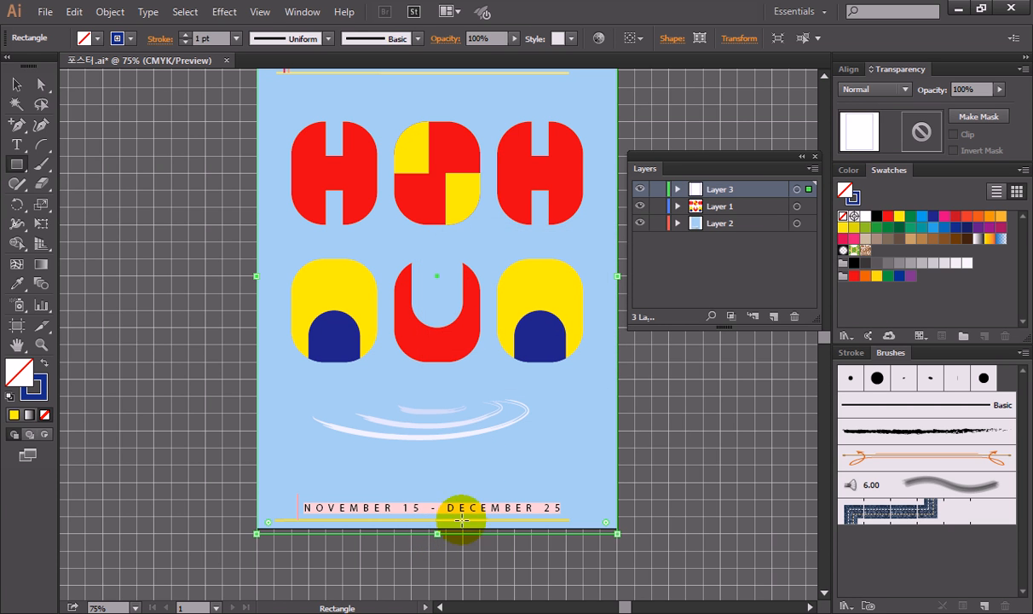
Step: Raise the rectangle's bottom edge to just above the artboard's bottom edge and turn off Snap to Grid
{"action": "left_click_drag", "start_coordinate": [439, 534], "coordinate": [439, 526]}
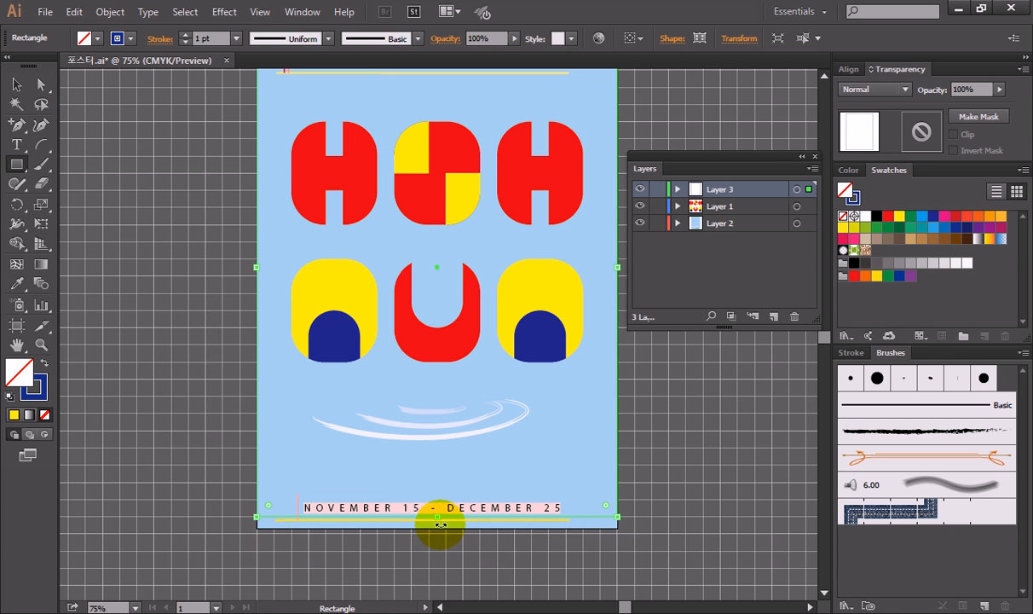
{"action": "left_click", "coordinate": [260, 12]}
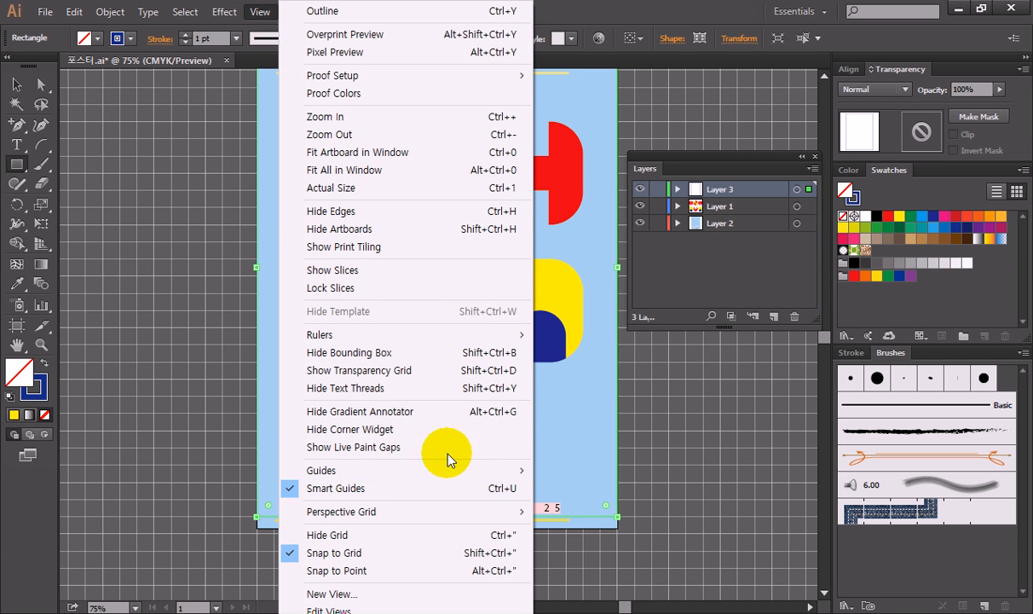
{"action": "left_click", "coordinate": [457, 568]}
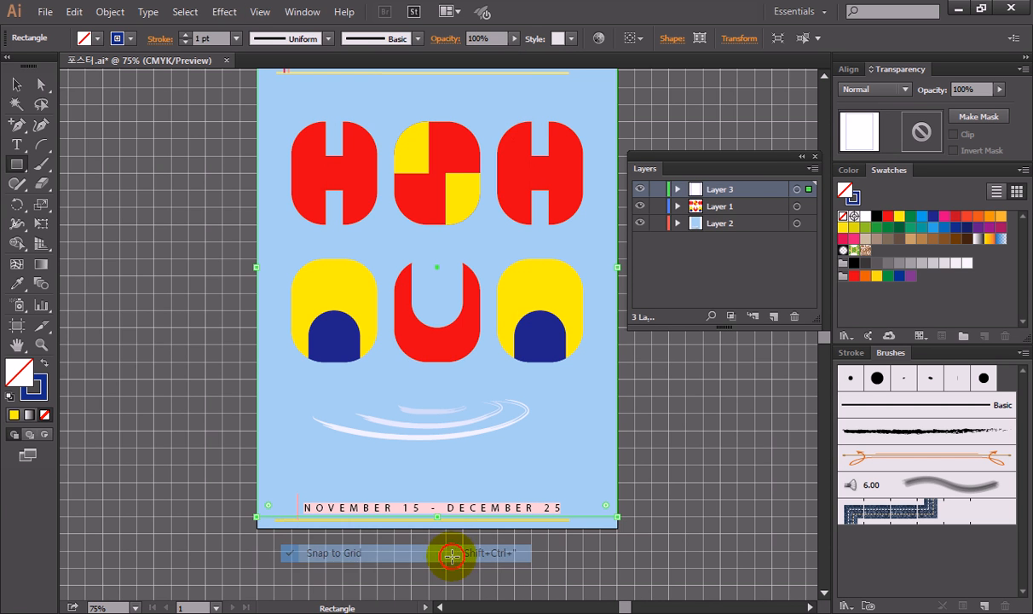
Step: Extend the border rectangle's bottom edge to the artboard's bottom edge and set its stroke weight to 20 pt
{"action": "left_click_drag", "start_coordinate": [440, 517], "coordinate": [438, 528]}
{"action": "left_click_drag", "start_coordinate": [465, 315], "coordinate": [435, 375]}
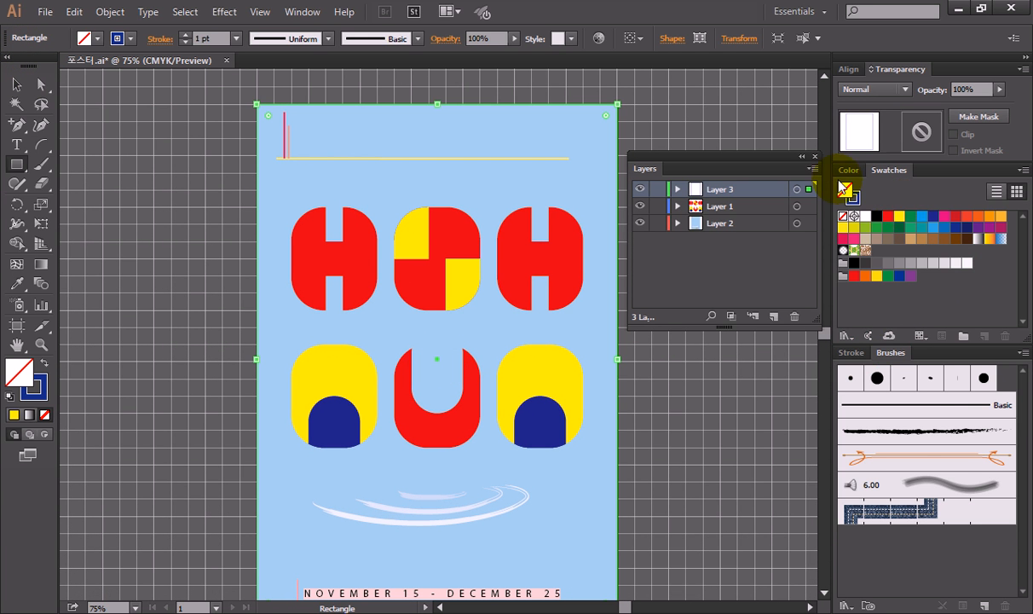
{"action": "left_click", "coordinate": [852, 353]}
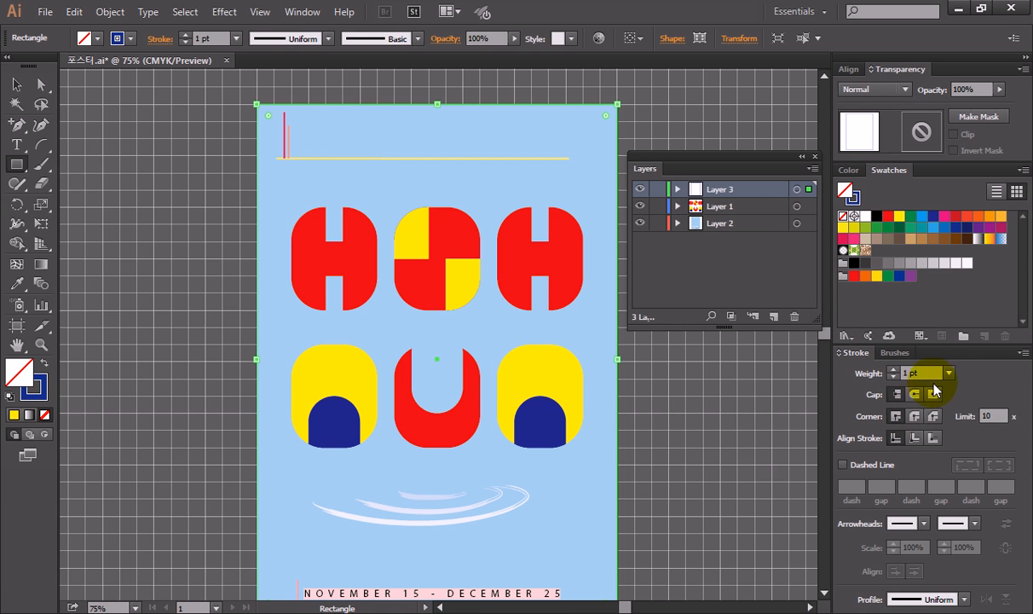
{"action": "left_click", "coordinate": [949, 374]}
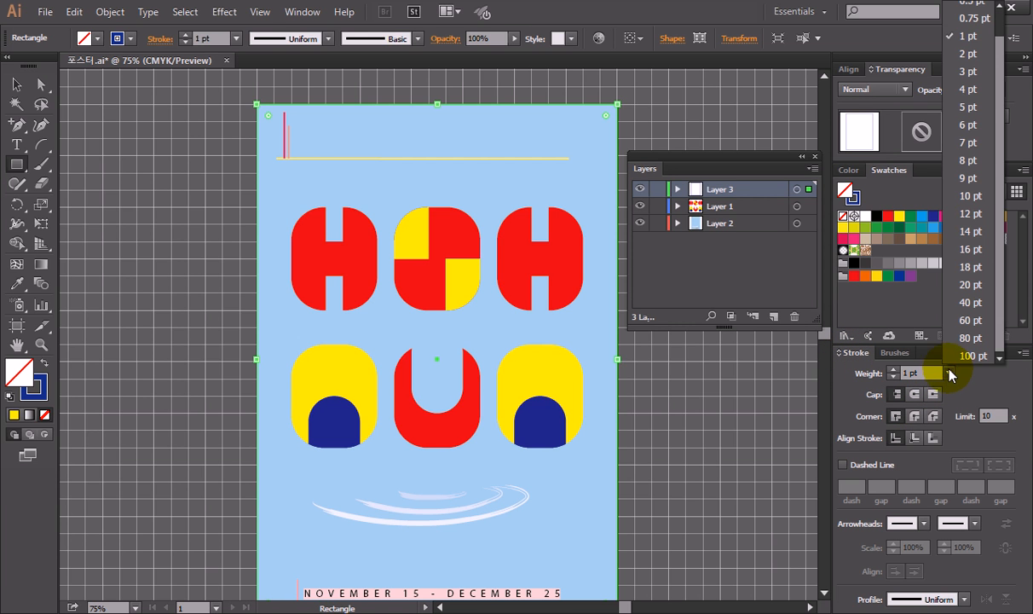
{"action": "left_click", "coordinate": [984, 285]}
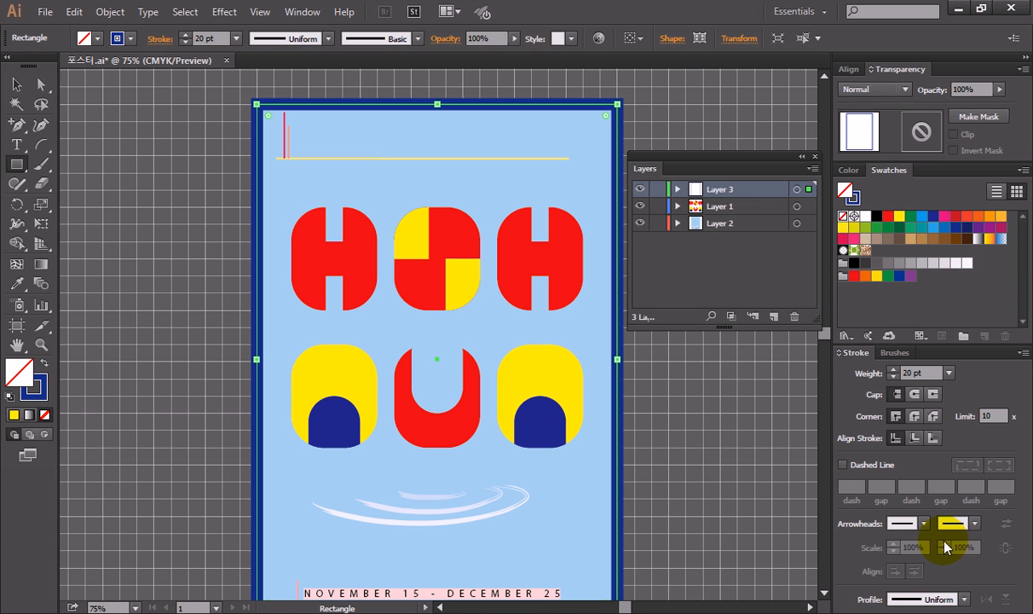
Step: Make the border rectangle's stroke a dashed line with a 40 pt dash and a 4 pt gap
{"action": "left_click", "coordinate": [843, 466]}
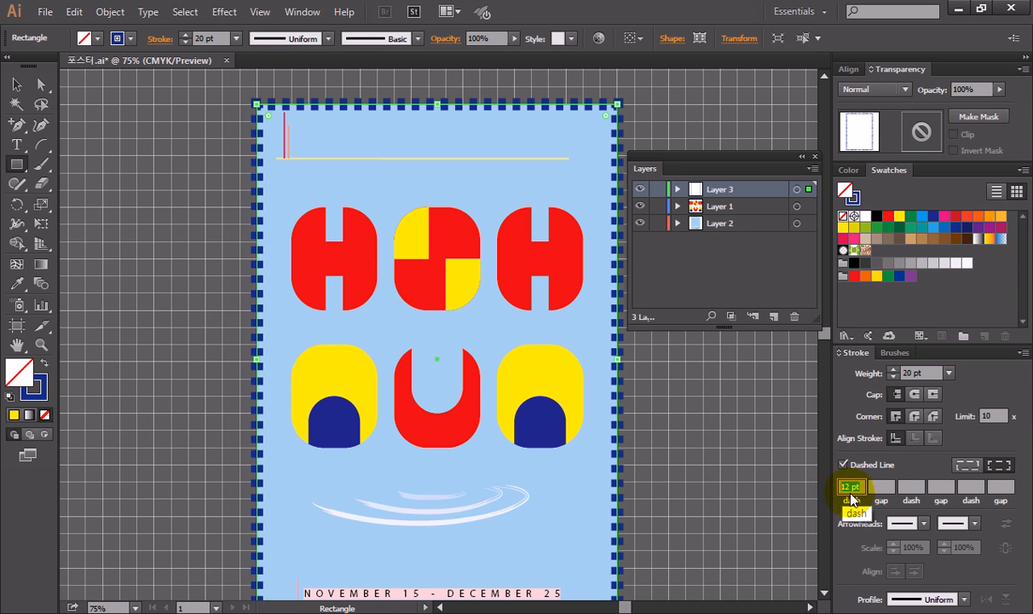
{"action": "type", "text": "40"}
{"action": "left_click", "coordinate": [883, 486]}
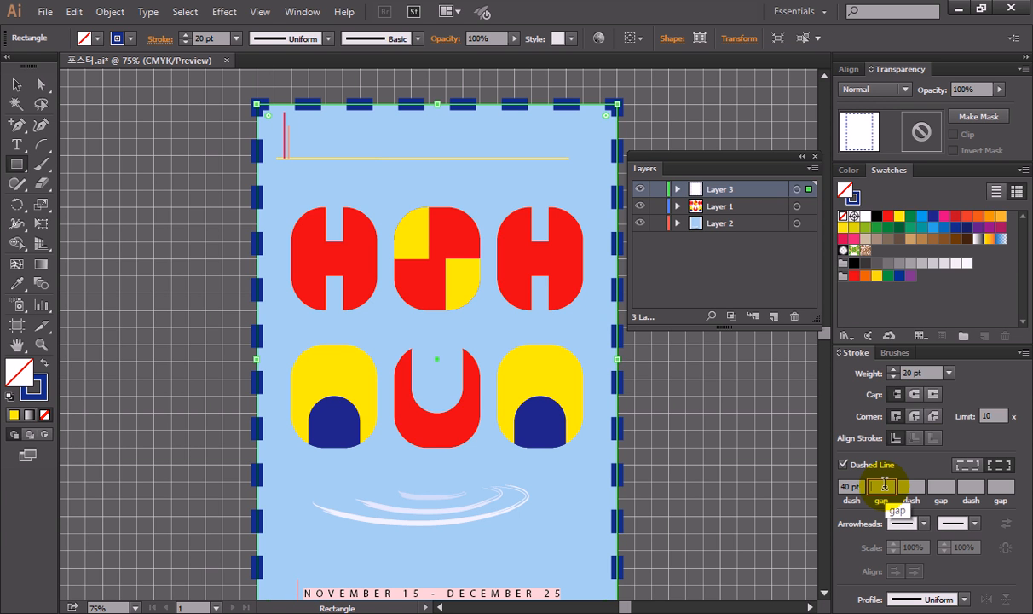
{"action": "type", "text": "4"}
{"action": "key", "text": "Return"}
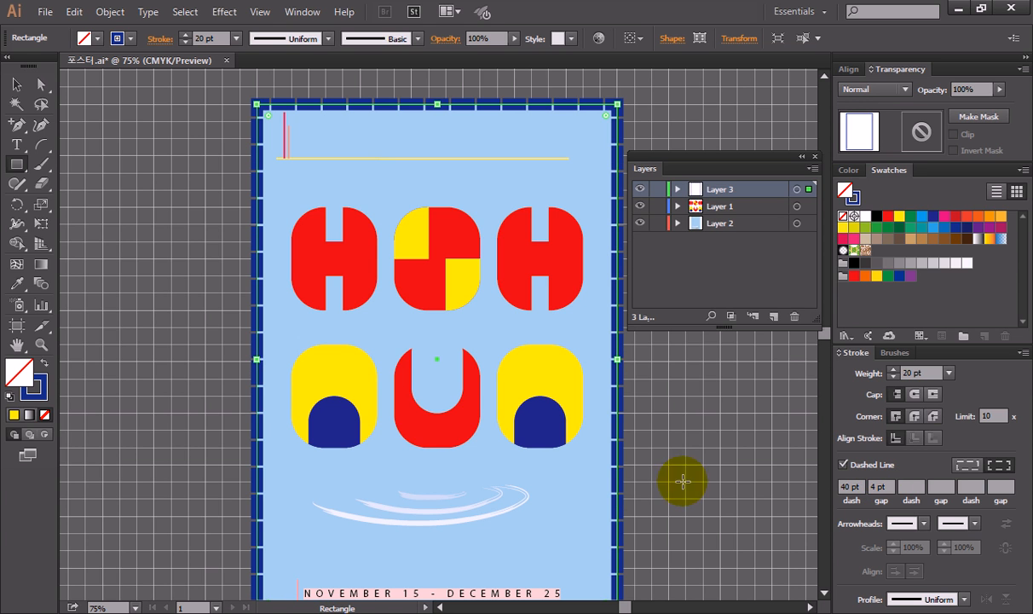
Step: Add a new layer above Layer 3, which holds the border
{"action": "left_click", "coordinate": [18, 345]}
{"action": "double_click", "coordinate": [18, 344]}
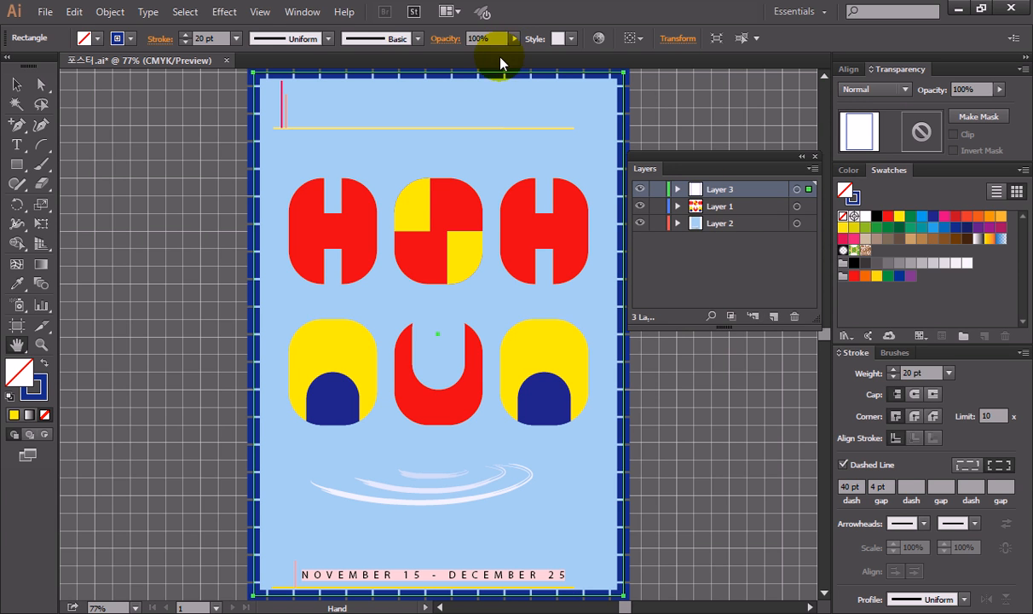
{"action": "left_click", "coordinate": [773, 316]}
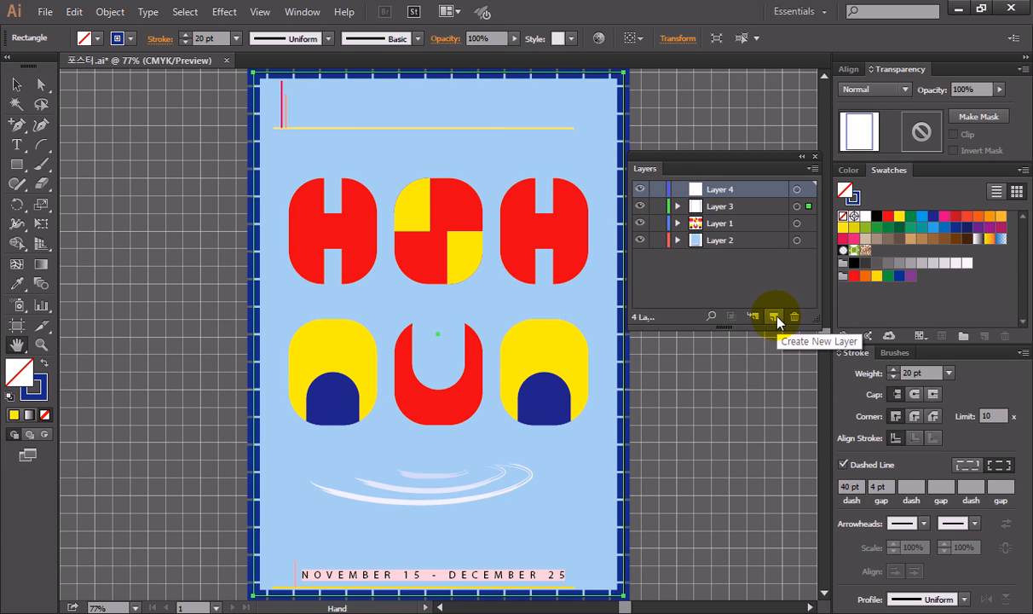